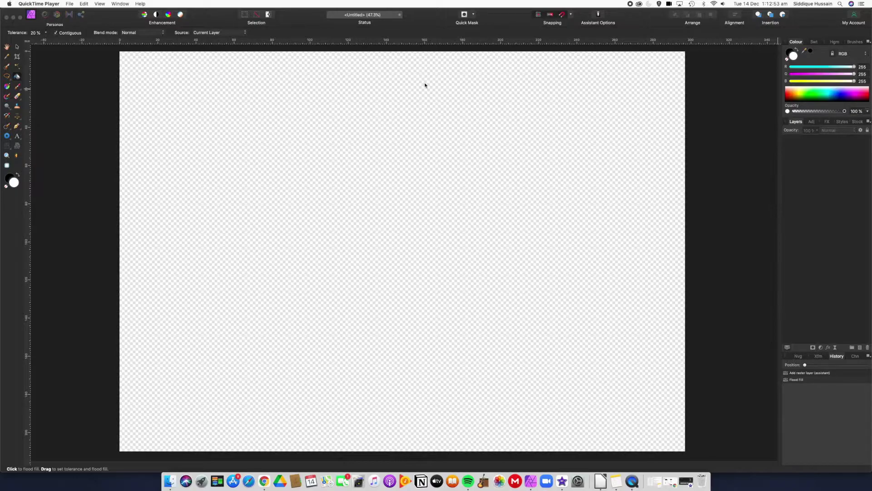
Step: Bring the Affinity Photo window to the front in place of QuickTime Player
click(433, 18)
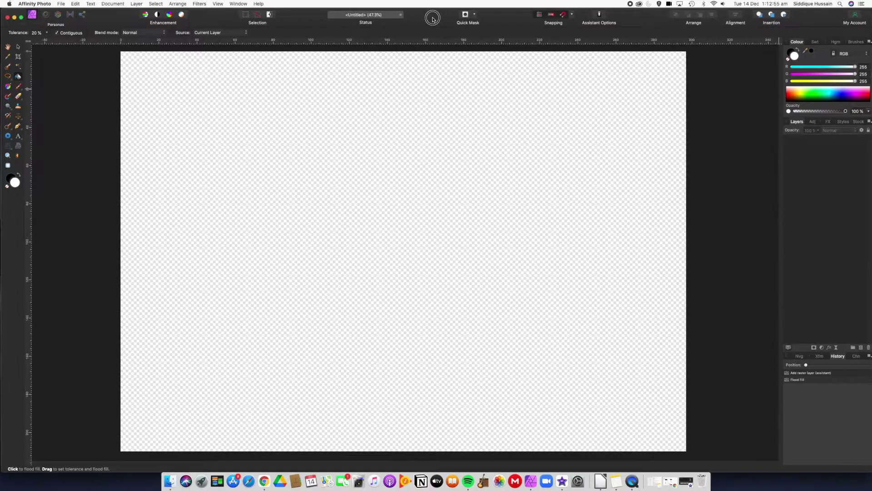
drag(433, 18, 431, 19)
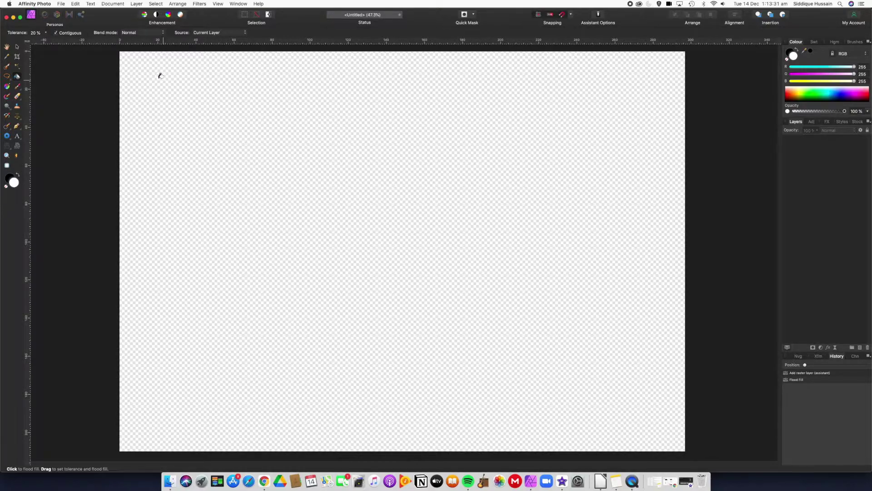
Step: Create a new A4 Print document with a transparent background
click(61, 4)
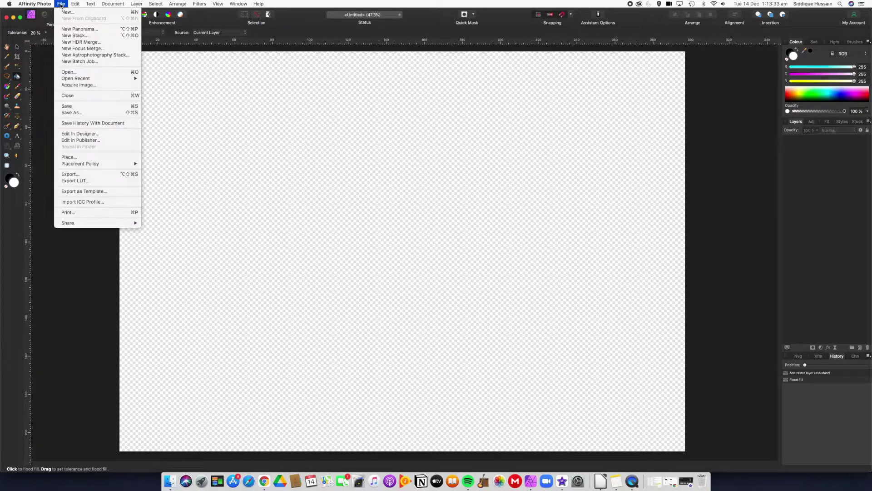
click(77, 12)
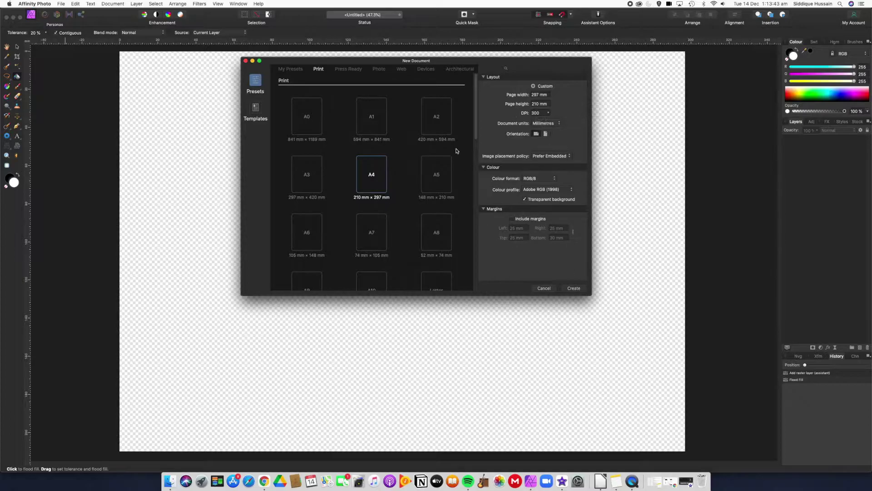
click(572, 288)
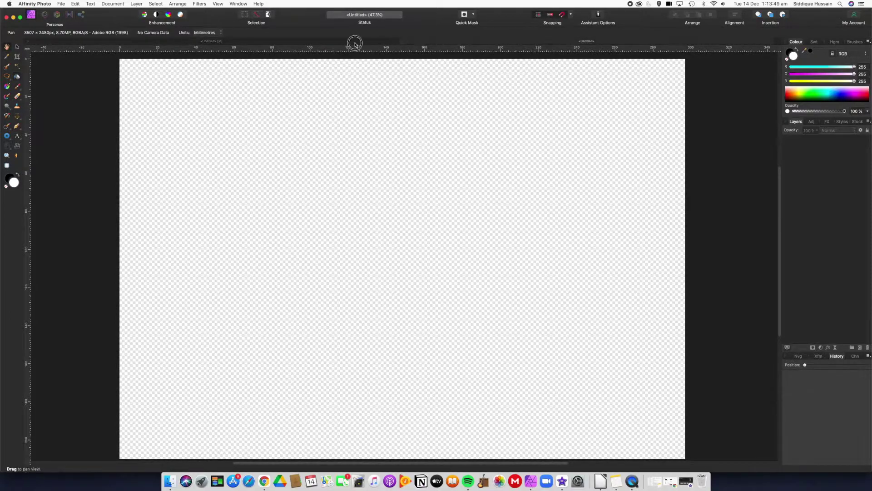
key(g)
click(334, 126)
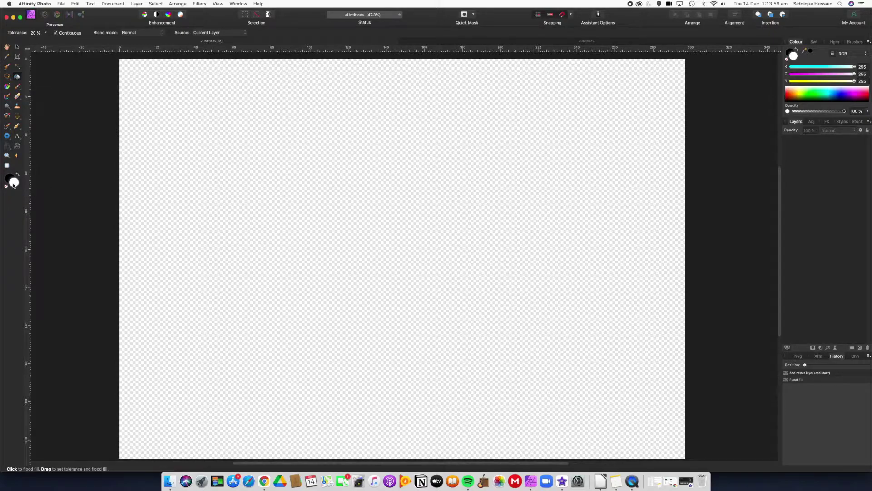
Step: Flood-fill the canvas white, then green, dark blue and bright yellow, finishing with pale yellow
click(455, 216)
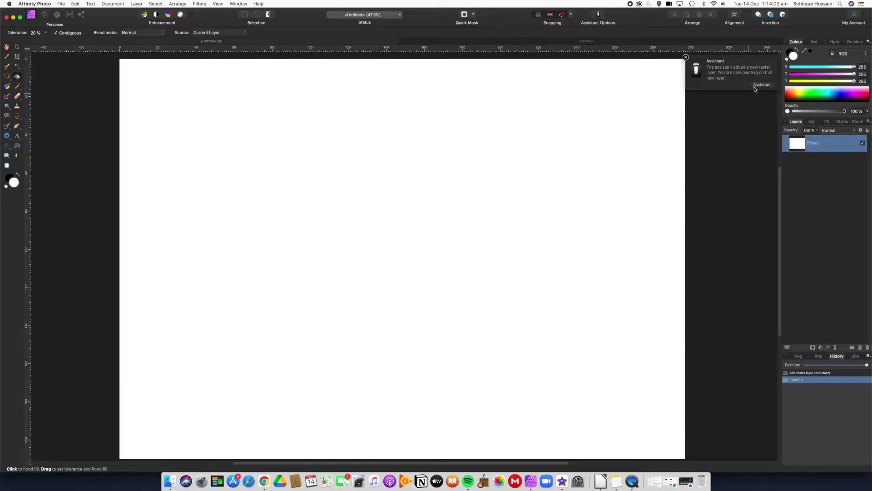
click(813, 98)
click(409, 189)
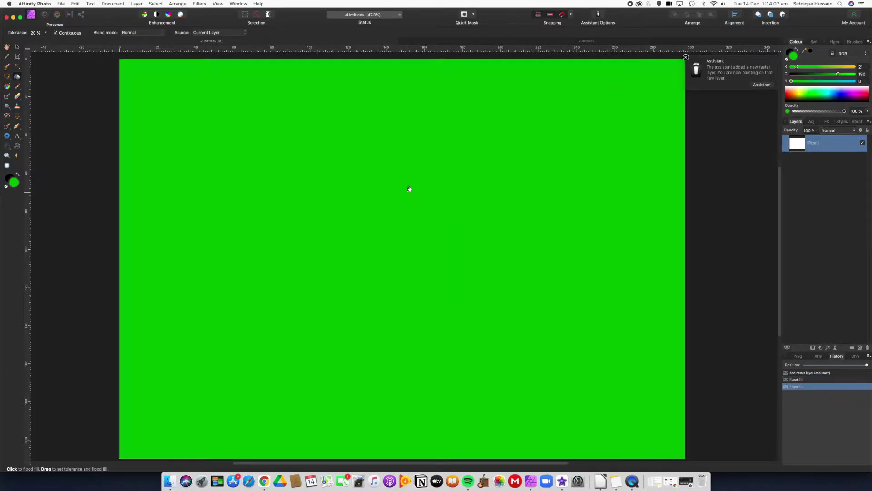
click(843, 99)
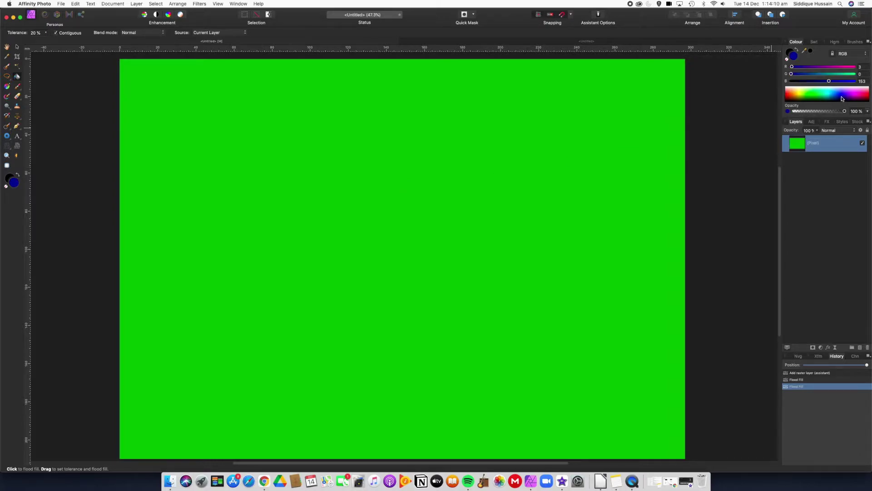
click(444, 237)
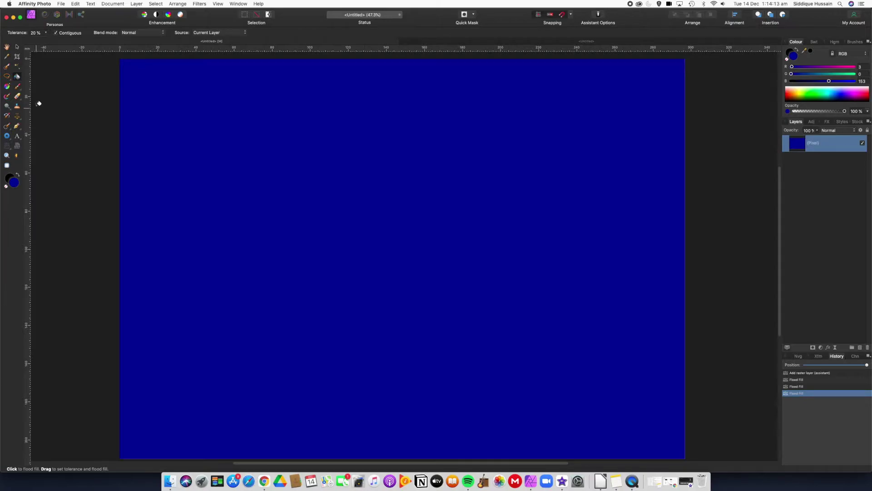
click(800, 92)
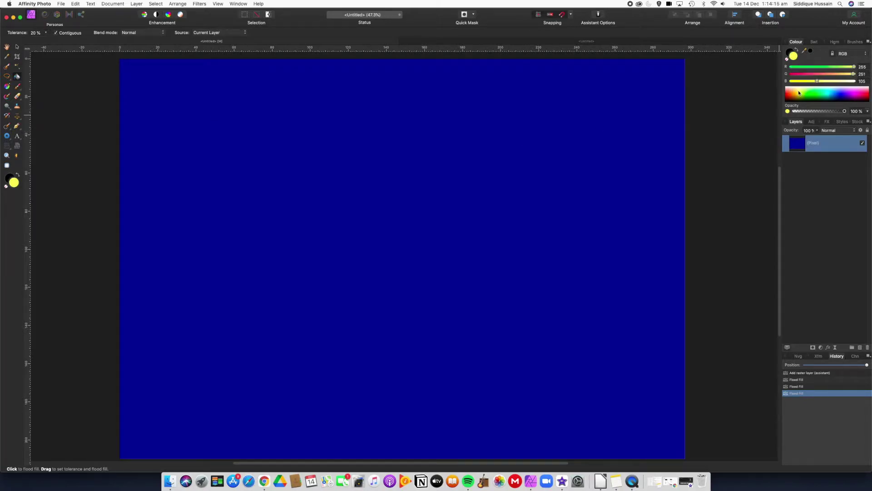
click(405, 176)
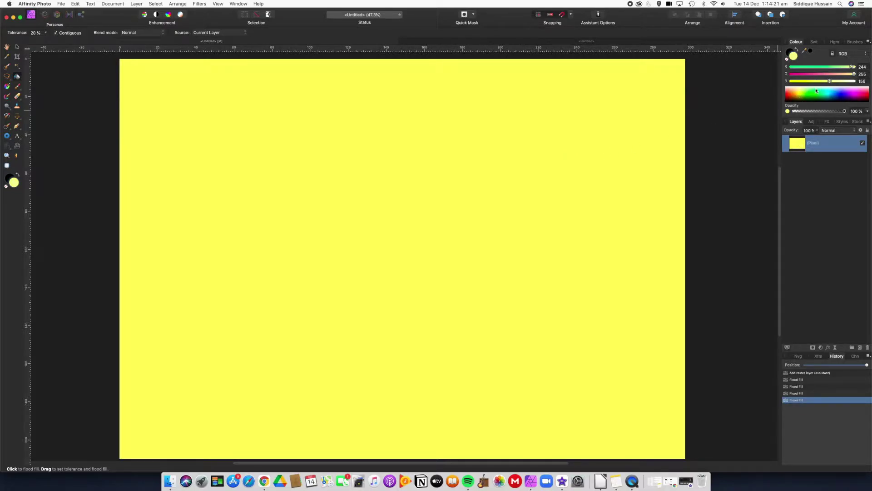
click(509, 175)
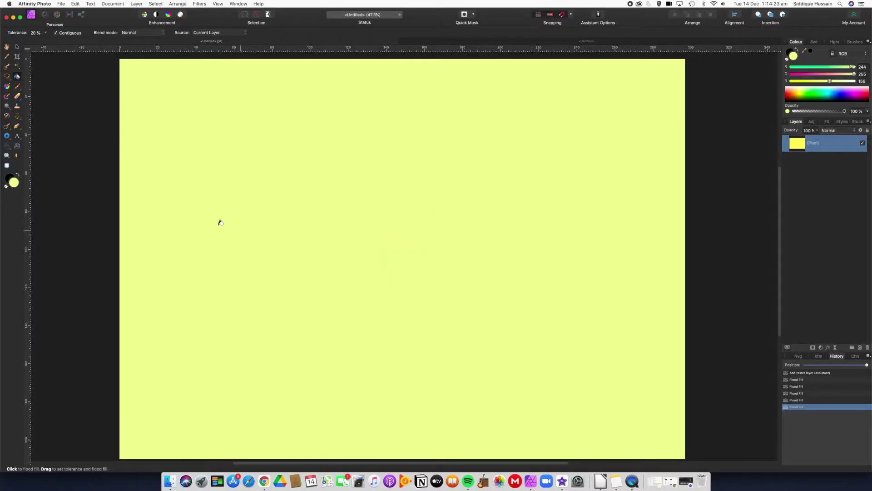
Step: Draw a rectangle shape at the canvas's upper left and give it a deep blue fill
click(10, 139)
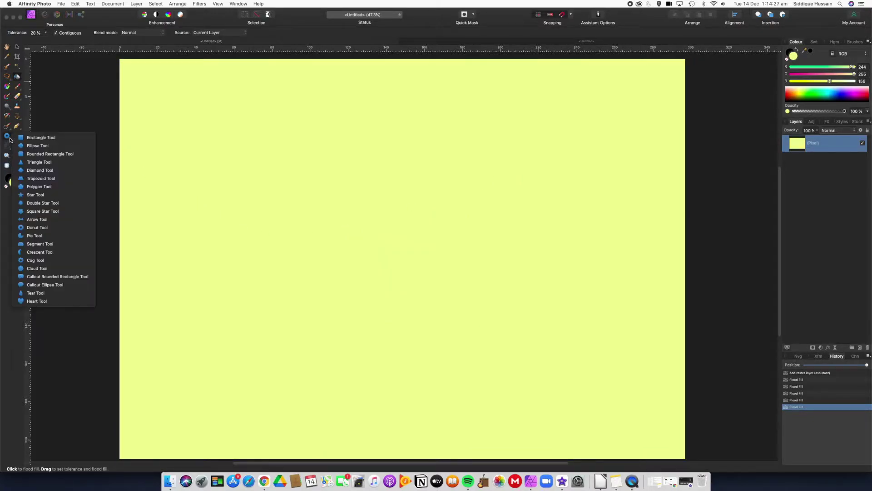
click(39, 137)
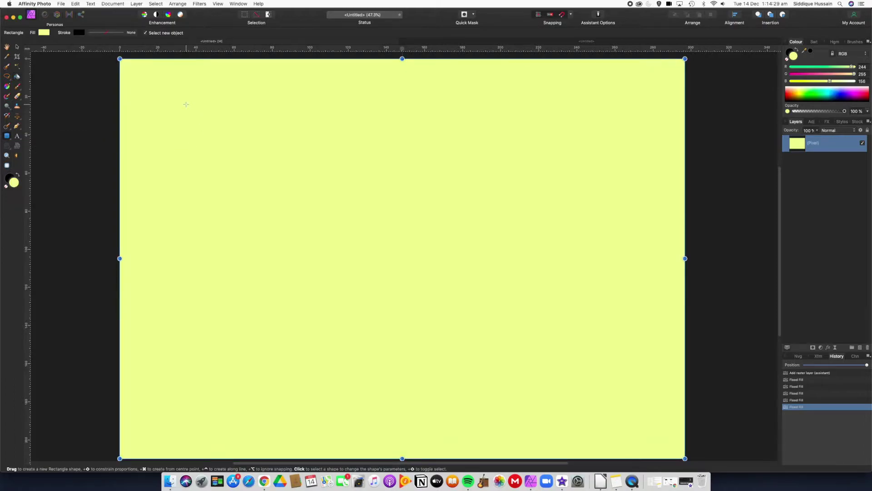
drag(186, 104, 323, 225)
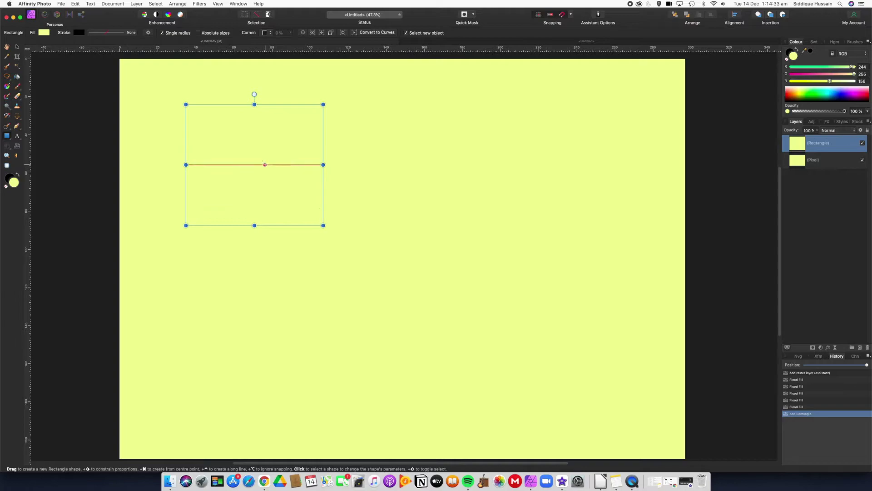
click(17, 77)
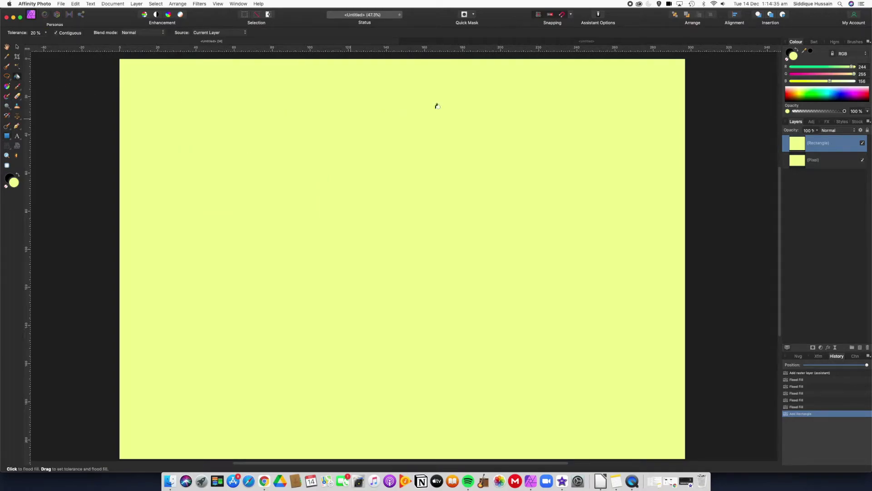
click(844, 98)
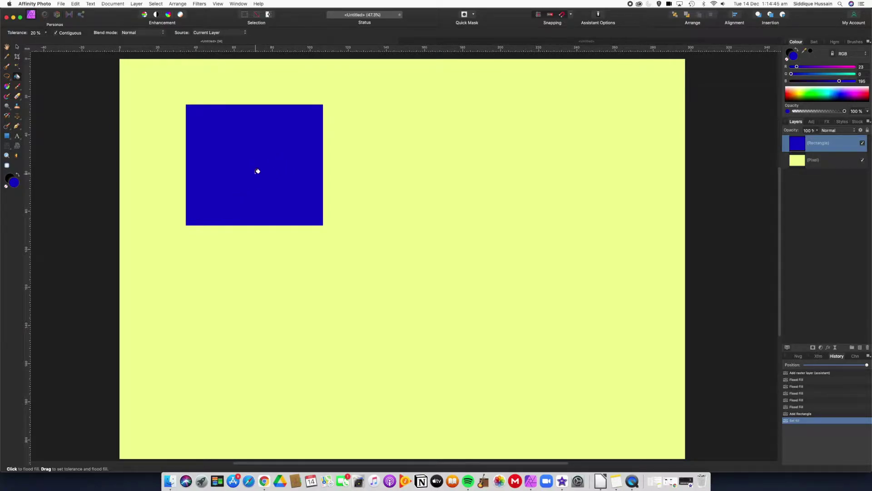
click(9, 139)
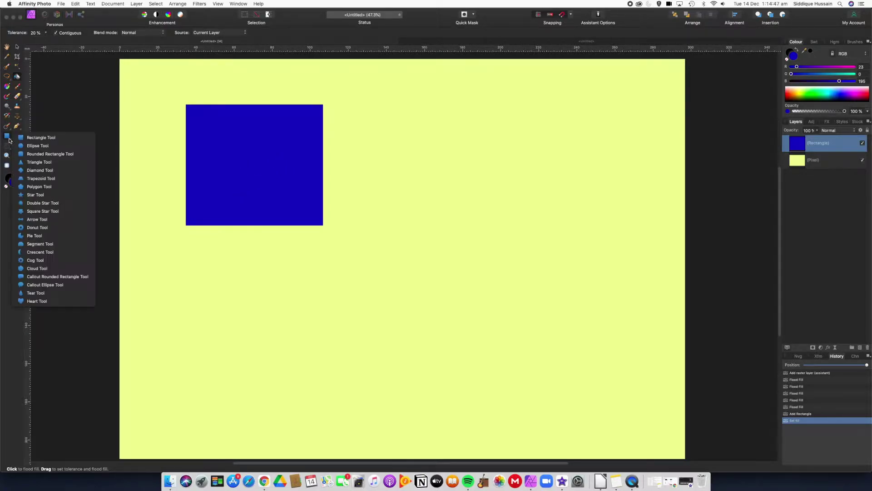
Step: Draw a large pentagon right of the rectangle, trying orange and magenta before settling on pink
click(39, 187)
drag(416, 146, 614, 342)
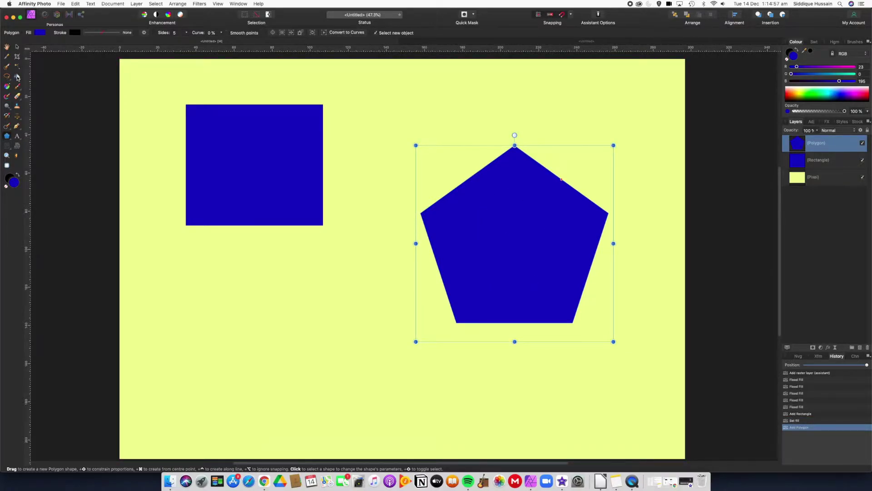
click(792, 93)
click(792, 93)
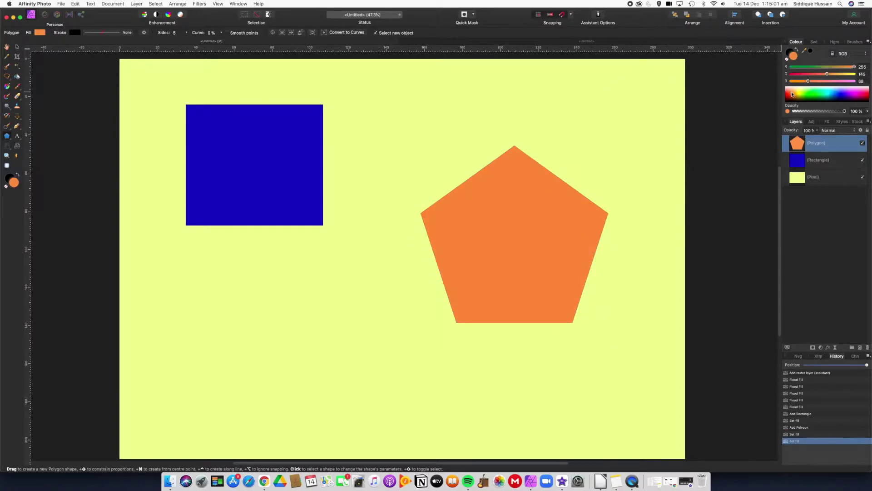
click(863, 97)
click(862, 94)
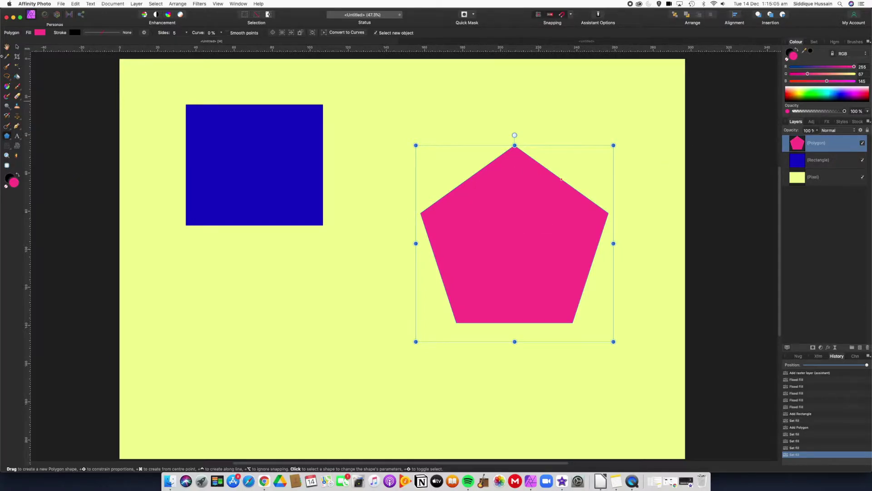
Step: Make a freehand blob selection at the lower left, below the rectangle
click(9, 82)
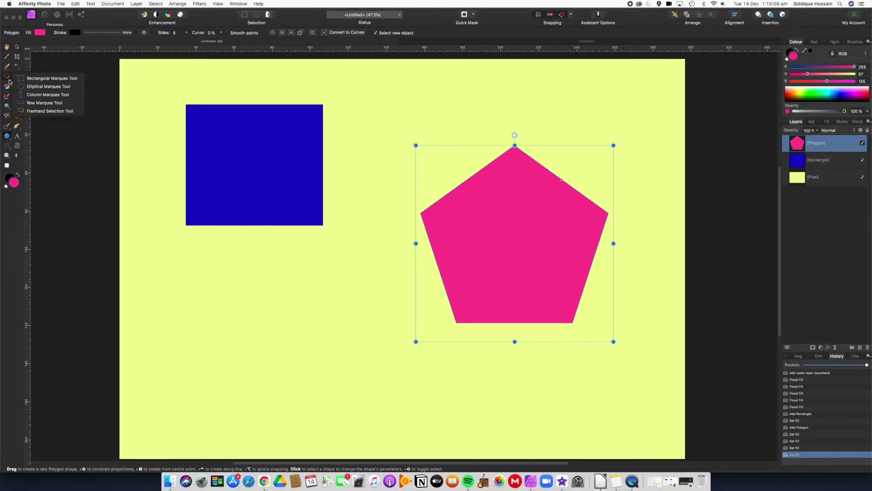
click(38, 112)
mouse_move(200, 291)
mouse_down()
mouse_move(297, 273)
mouse_move(357, 302)
mouse_move(370, 364)
mouse_move(334, 401)
mouse_move(193, 416)
mouse_move(164, 381)
mouse_move(199, 292)
mouse_up()
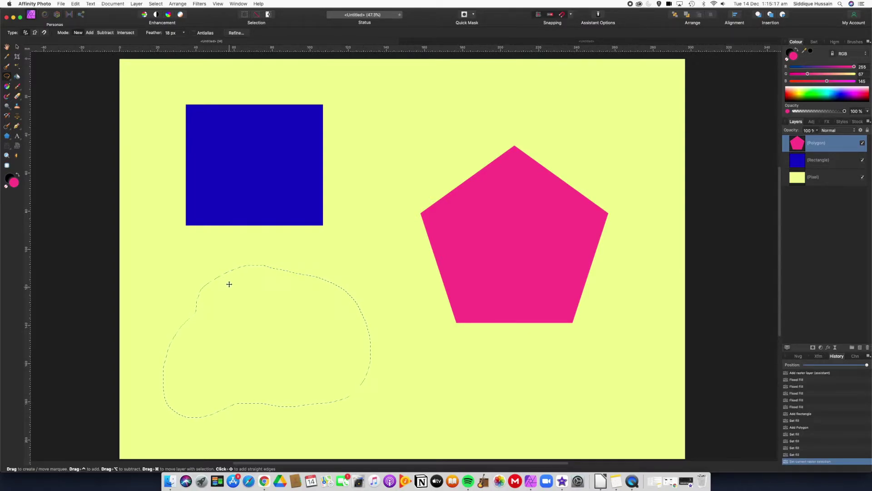
Step: Flood-fill the blob selection magenta on the background Pixel layer
click(18, 77)
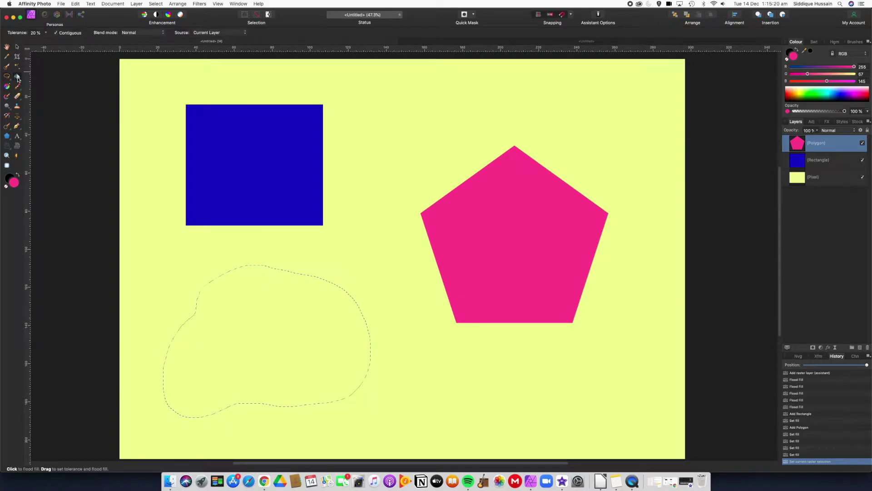
click(860, 96)
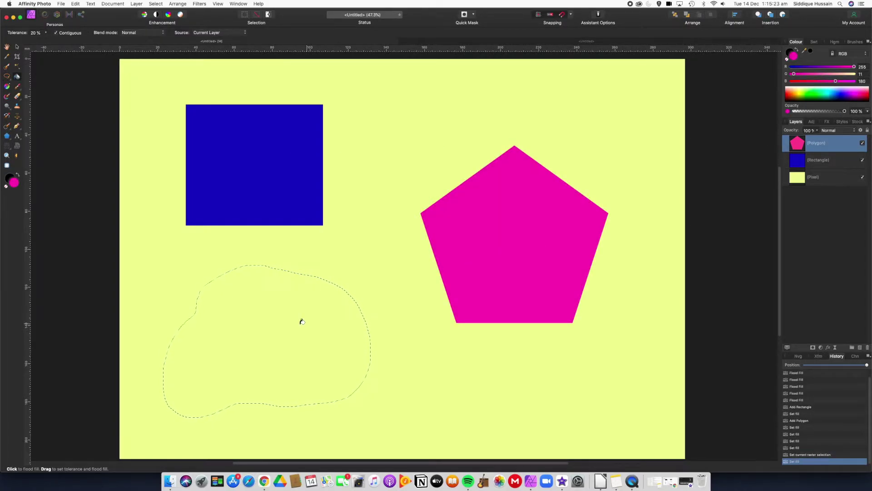
click(264, 340)
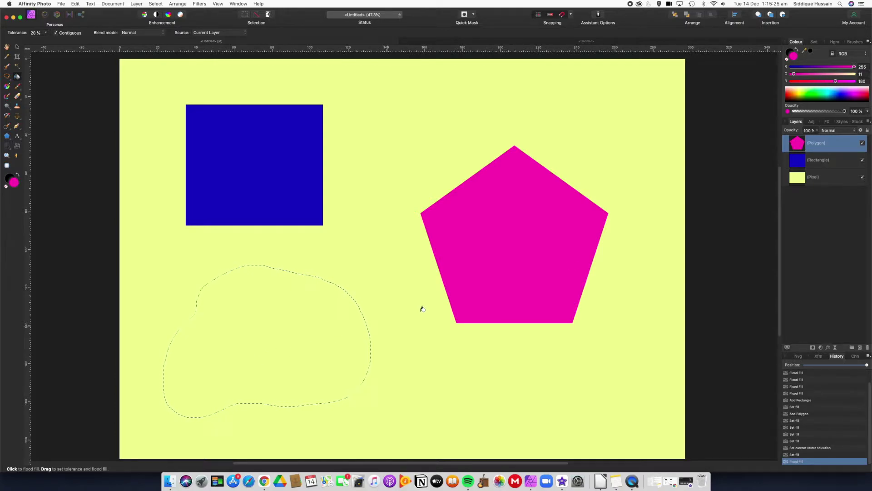
click(294, 352)
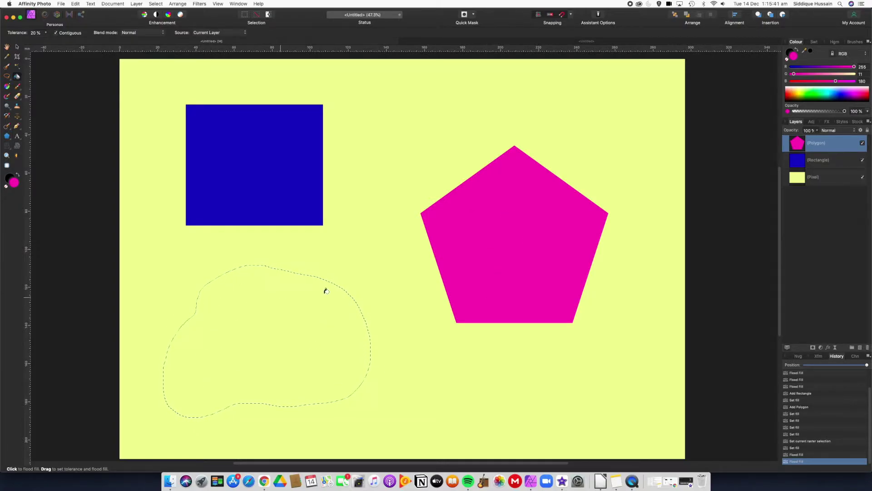
click(830, 178)
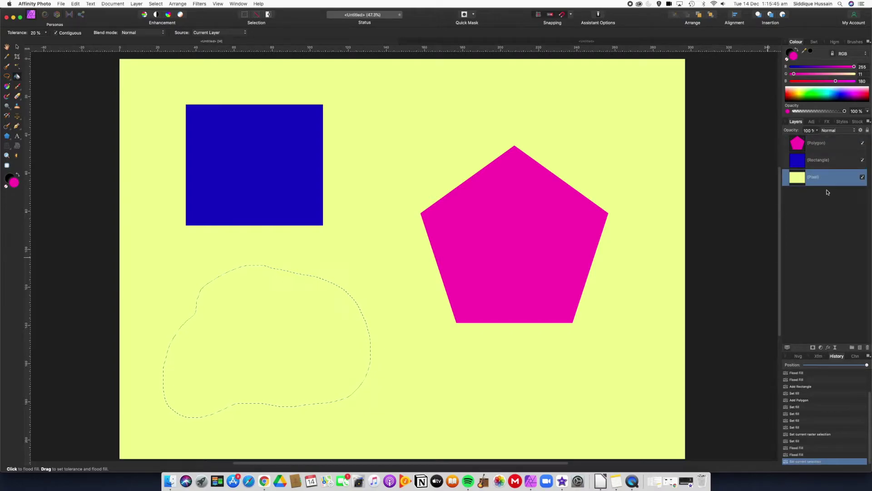
click(291, 321)
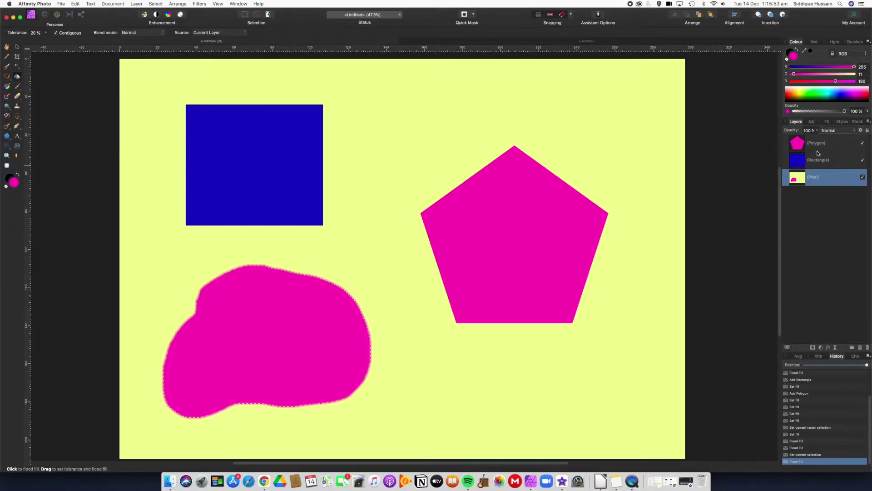
Step: Outline an angular freehand selection in the empty area above the pentagon
click(7, 78)
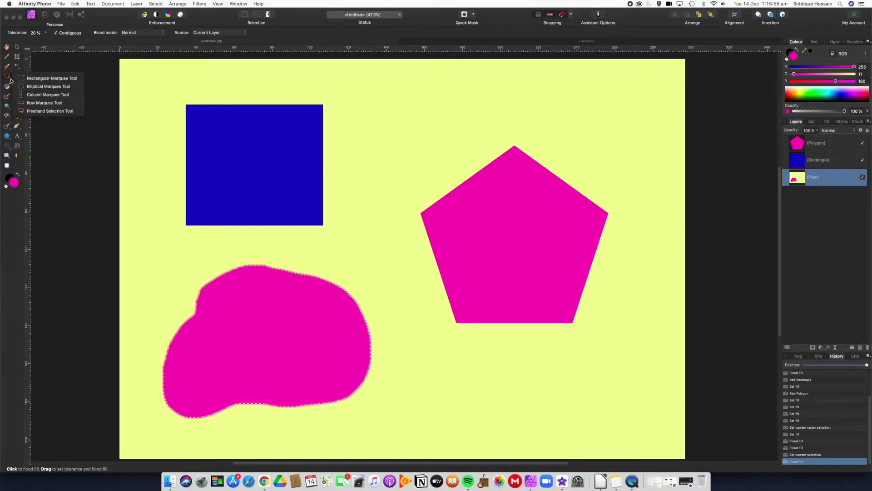
click(34, 111)
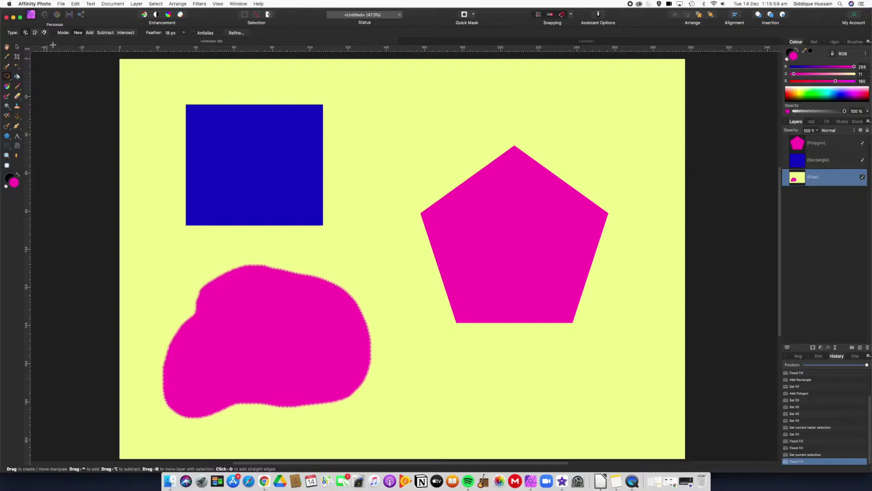
click(364, 77)
click(458, 68)
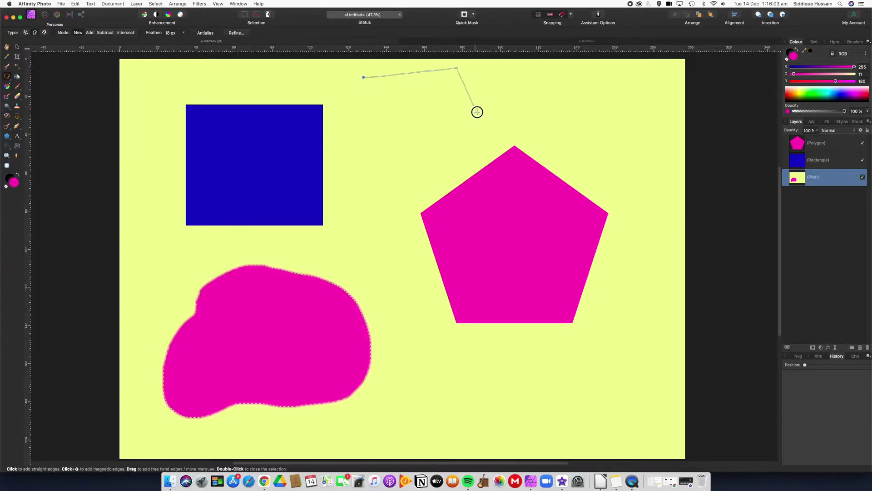
click(482, 123)
click(371, 157)
click(366, 122)
click(411, 104)
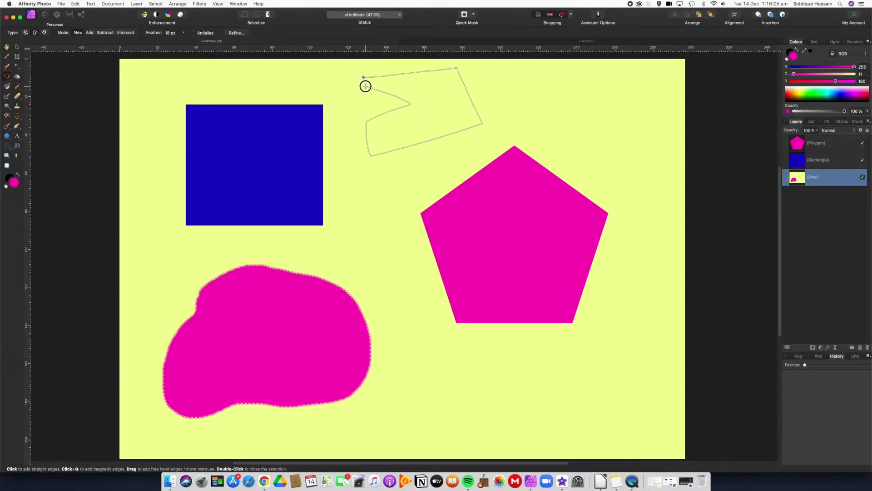
click(364, 85)
click(364, 78)
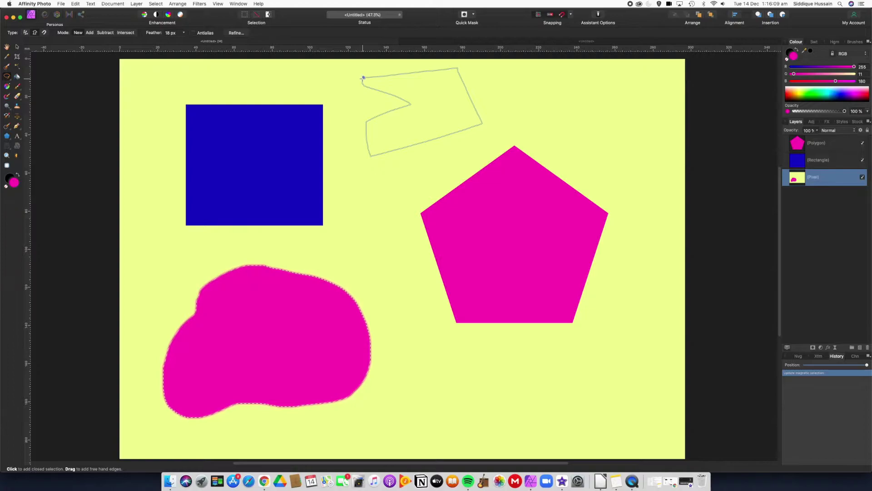
double_click(393, 165)
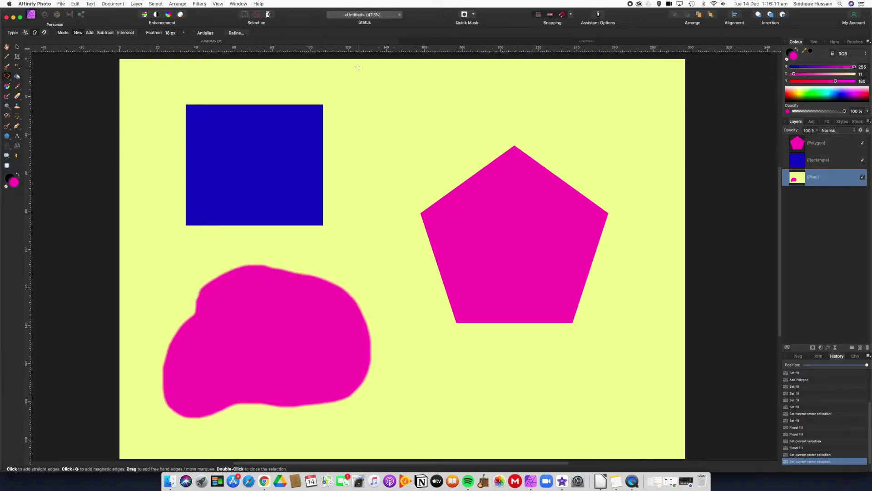
mouse_move(358, 68)
mouse_down()
mouse_move(480, 100)
mouse_move(481, 142)
mouse_up()
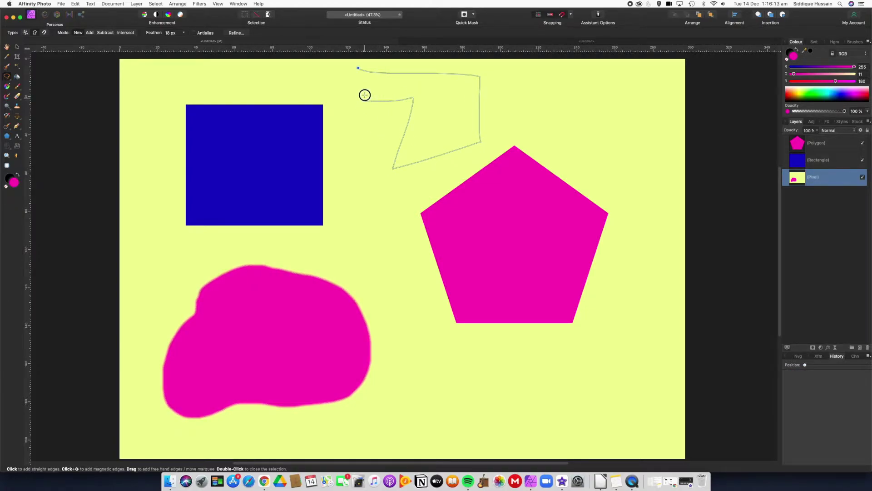
click(358, 68)
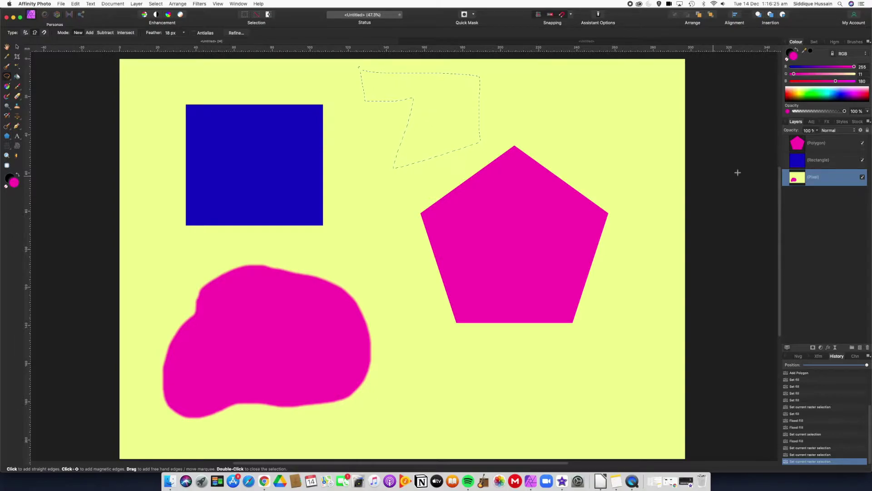
Step: Flood-fill the angular selection orange and deselect it
click(16, 77)
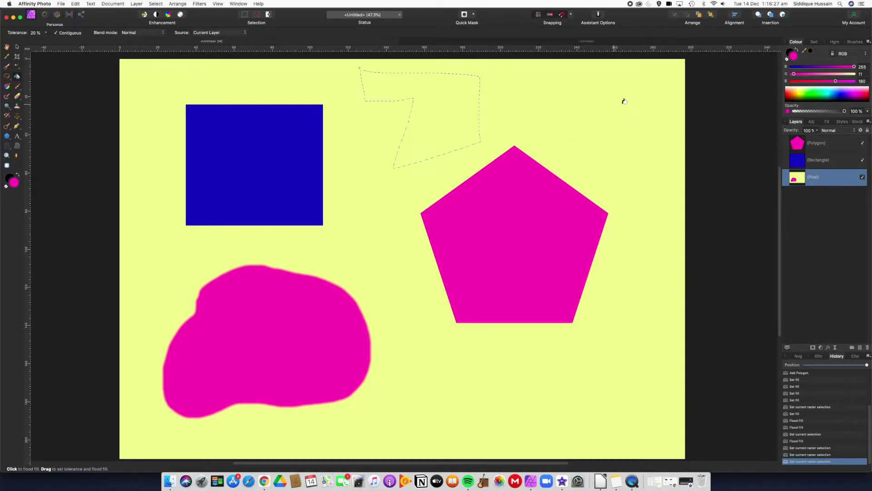
click(795, 96)
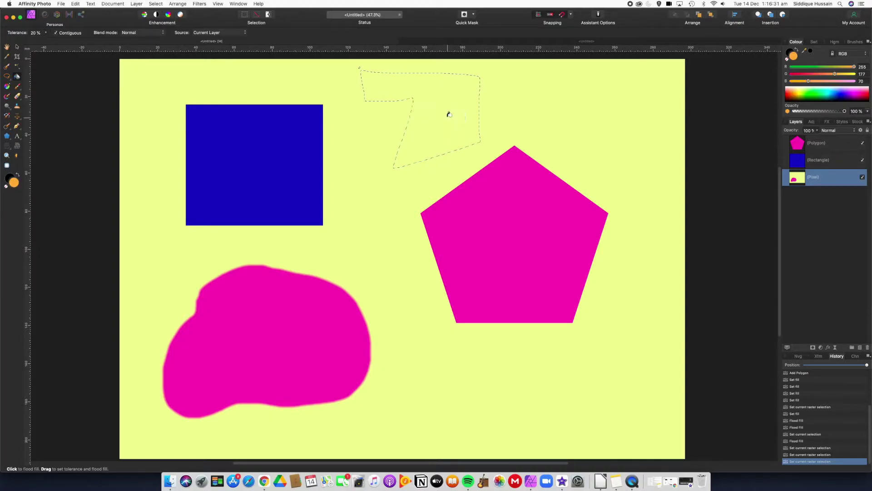
click(449, 114)
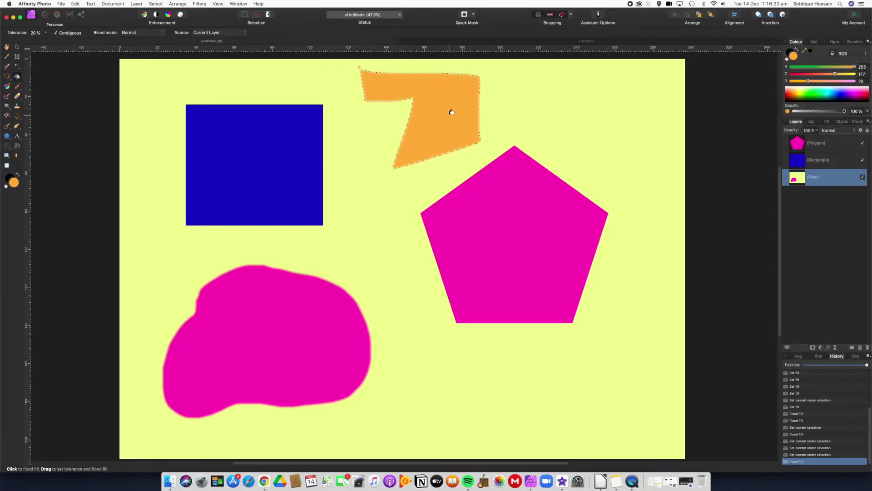
key(super+d)
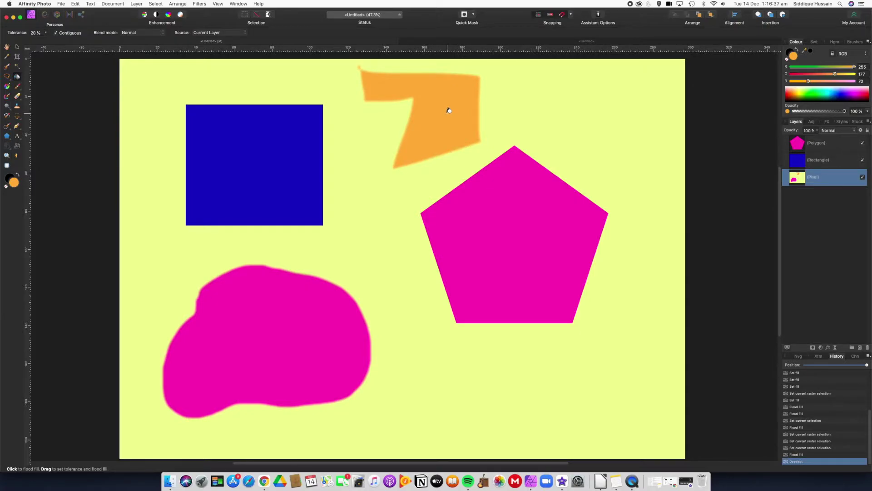
scroll(483, 130, up, 3)
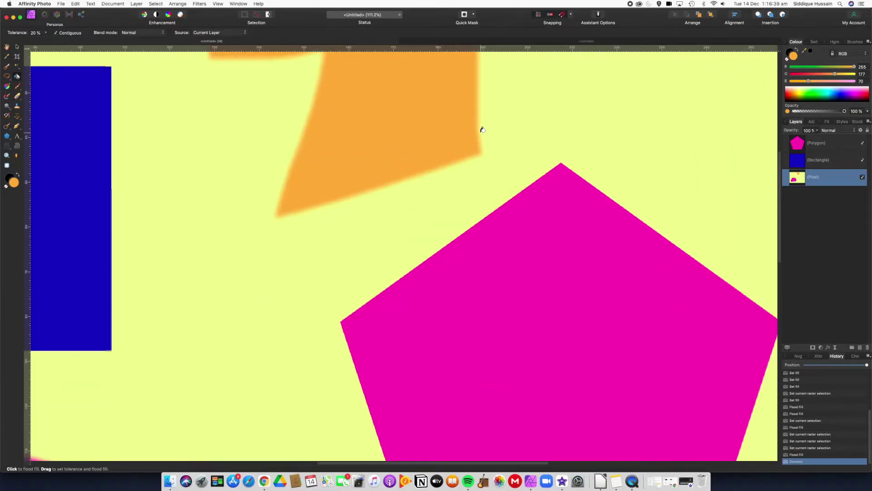
scroll(482, 130, up, 5)
scroll(476, 131, down, 8)
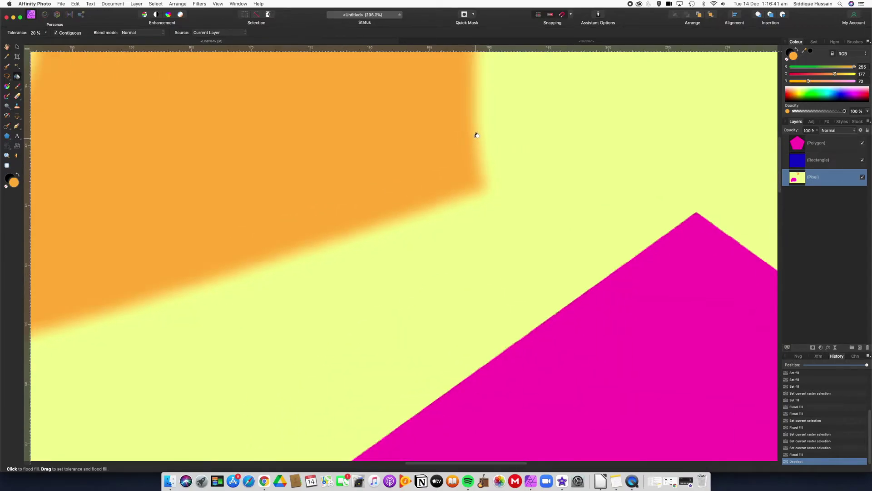
scroll(475, 133, down, 2)
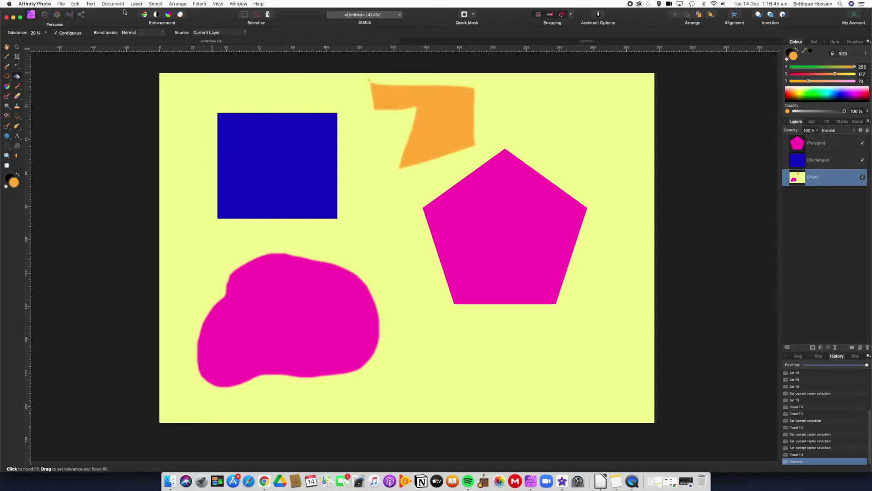
Step: Lasso a freehand blob below the pentagon with a 130 px selection feather
click(8, 77)
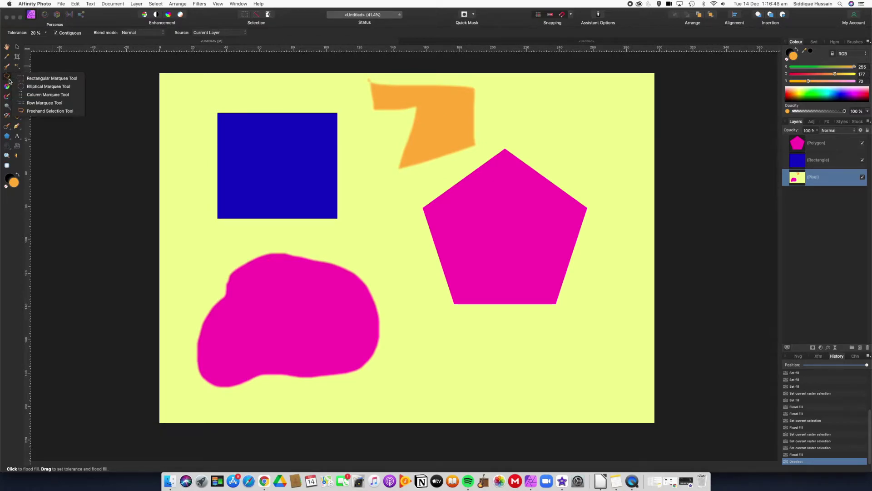
click(46, 111)
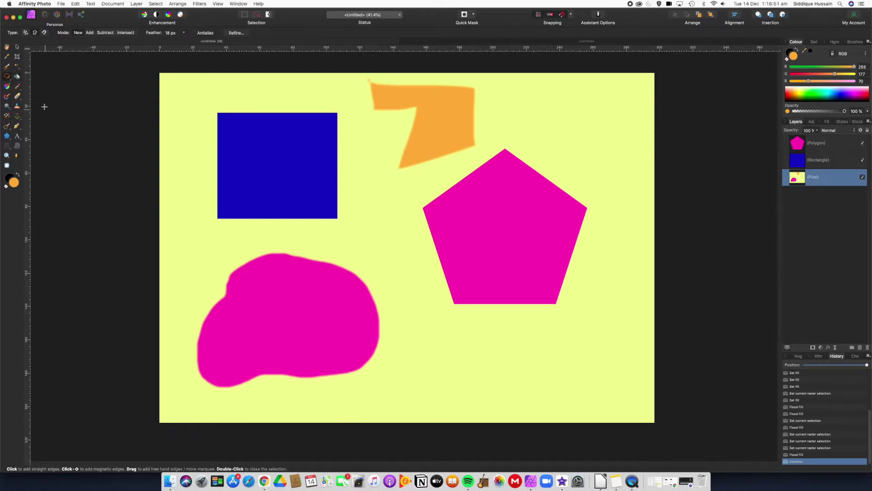
click(26, 33)
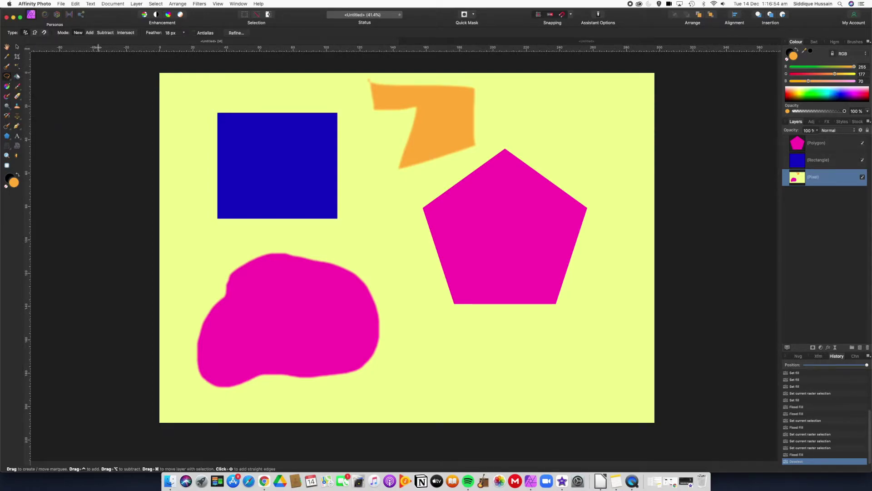
click(184, 33)
drag(183, 41, 207, 40)
mouse_move(459, 337)
mouse_down()
mouse_move(519, 324)
mouse_move(538, 335)
mouse_move(543, 370)
mouse_move(530, 385)
mouse_move(490, 396)
mouse_move(422, 400)
mouse_move(421, 373)
mouse_move(459, 336)
mouse_up()
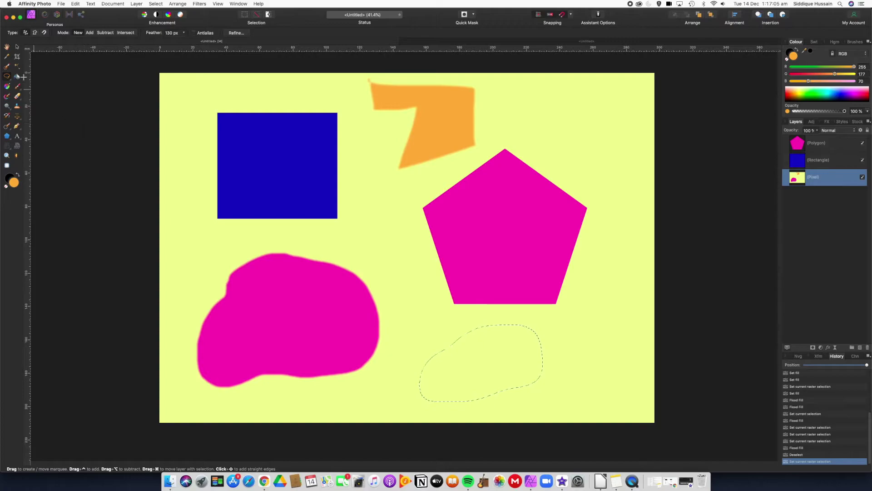
Step: Flood-fill the feathered blob bright green and deselect it
key(g)
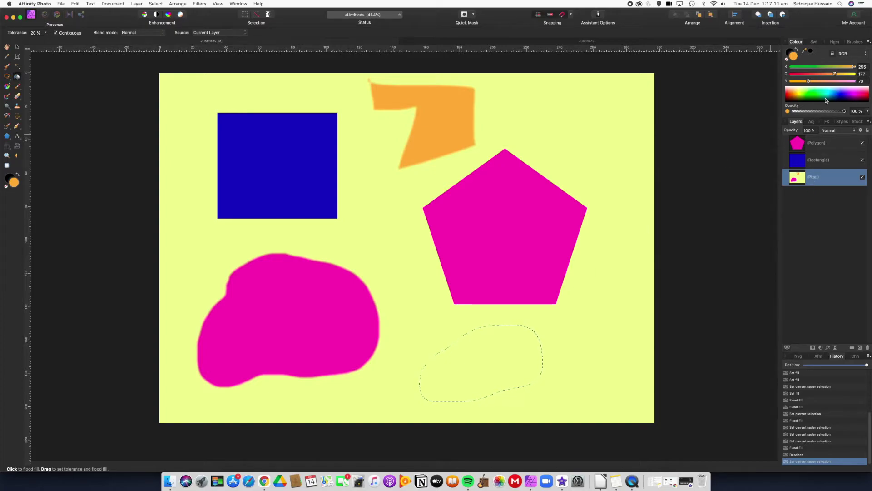
click(815, 90)
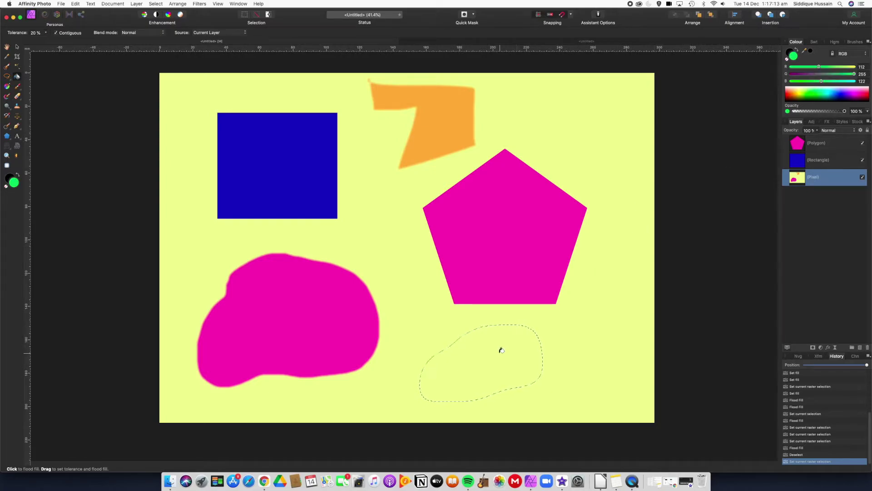
click(524, 354)
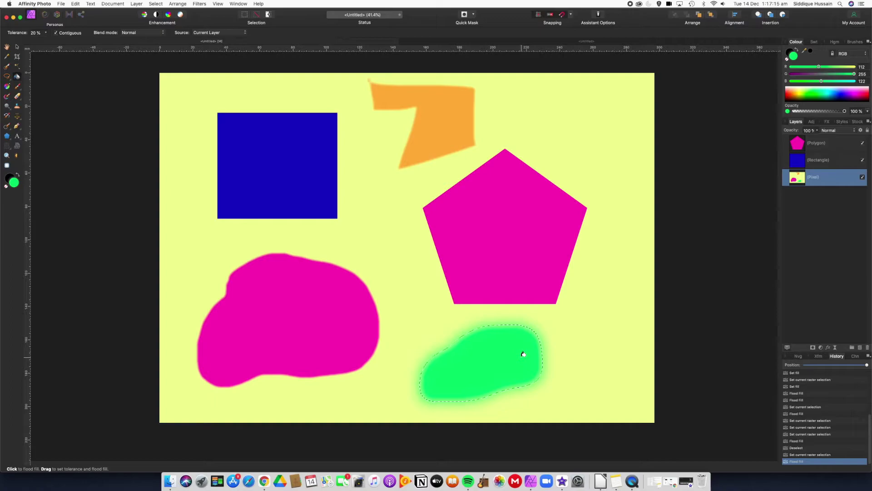
key(super+d)
scroll(541, 353, up, 5)
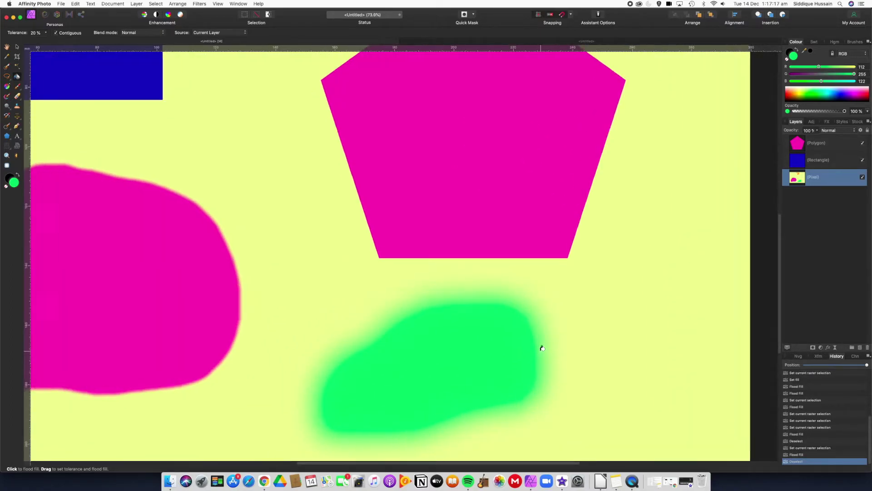
scroll(543, 347, down, 6)
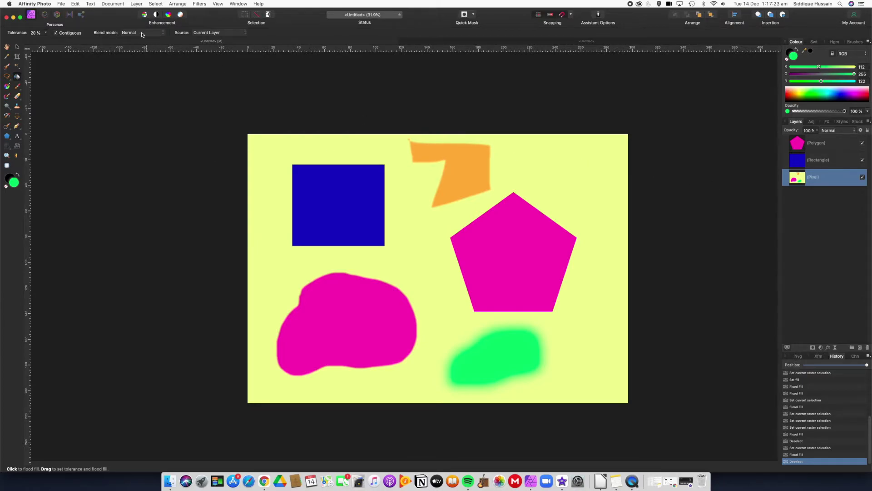
click(7, 77)
Step: Draw a hard-edged four-sided polygon selection at the upper right with 0 px feather
click(34, 33)
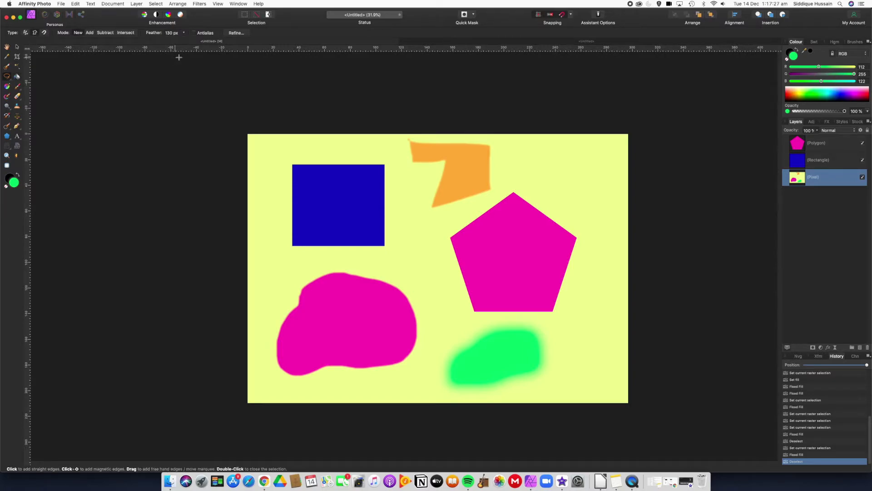
click(184, 33)
drag(184, 42, 109, 42)
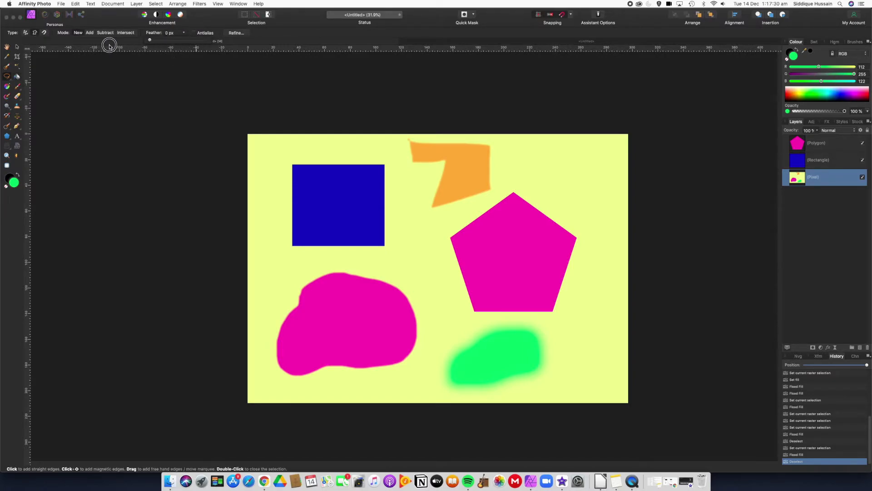
click(537, 150)
click(597, 151)
click(593, 186)
click(537, 189)
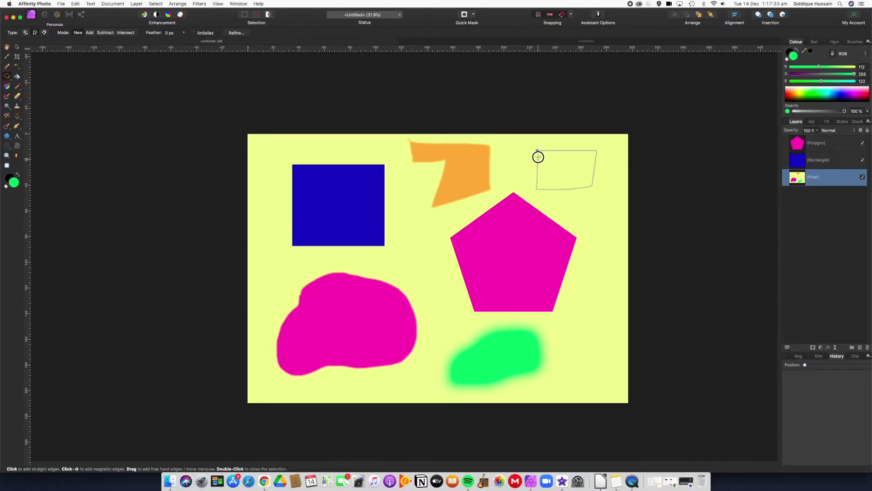
click(537, 150)
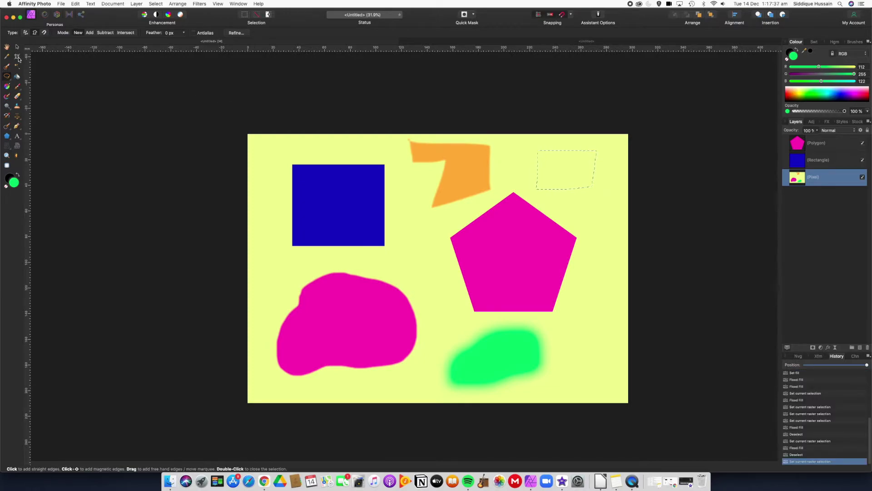
Step: Flood-fill the four-sided selection blue and deselect it
click(16, 77)
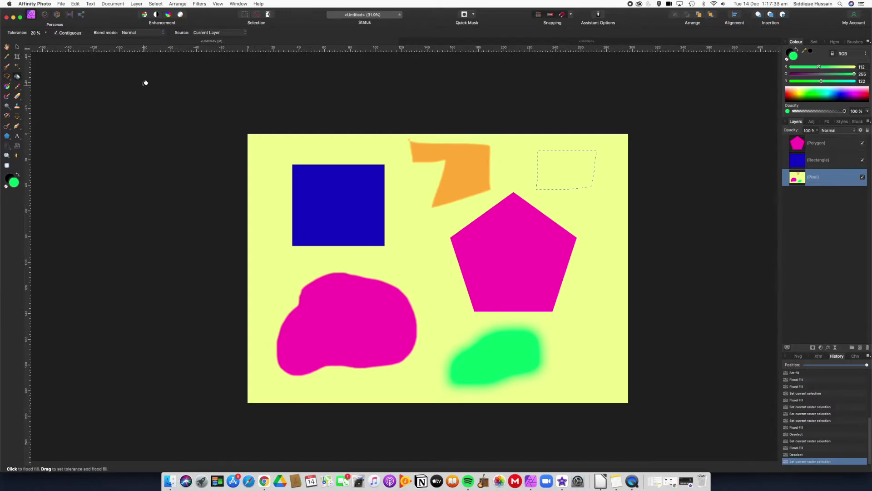
click(835, 96)
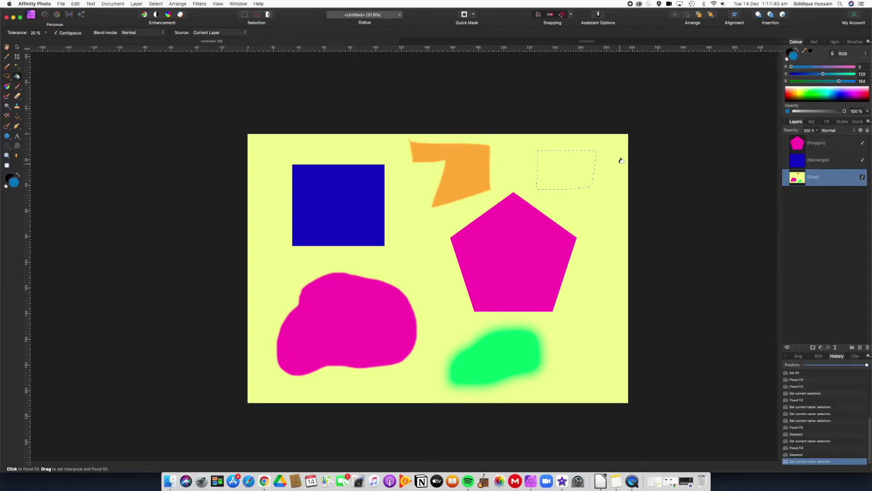
click(564, 174)
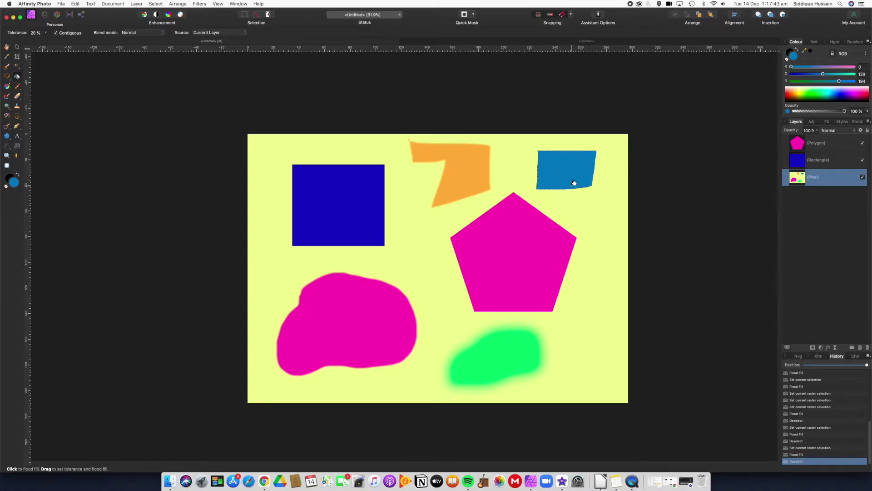
key(super+d)
scroll(601, 188, up, 5)
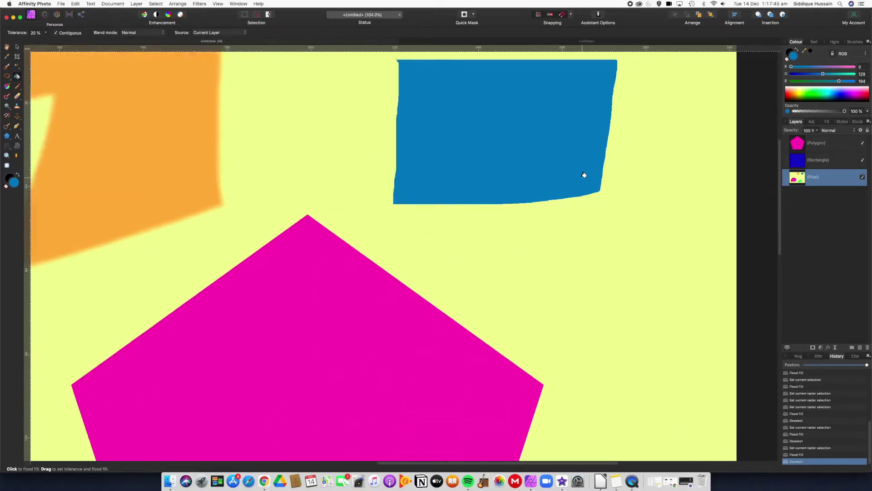
scroll(596, 182, up, 5)
scroll(595, 181, down, 10)
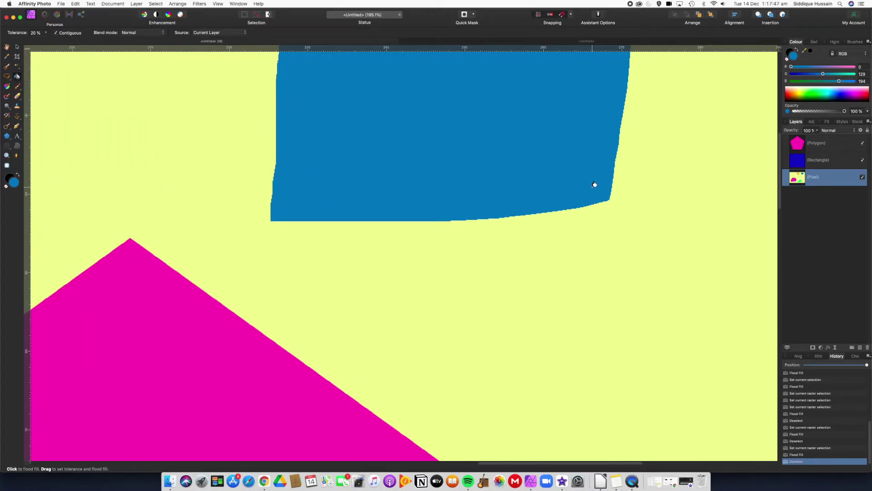
scroll(594, 183, down, 2)
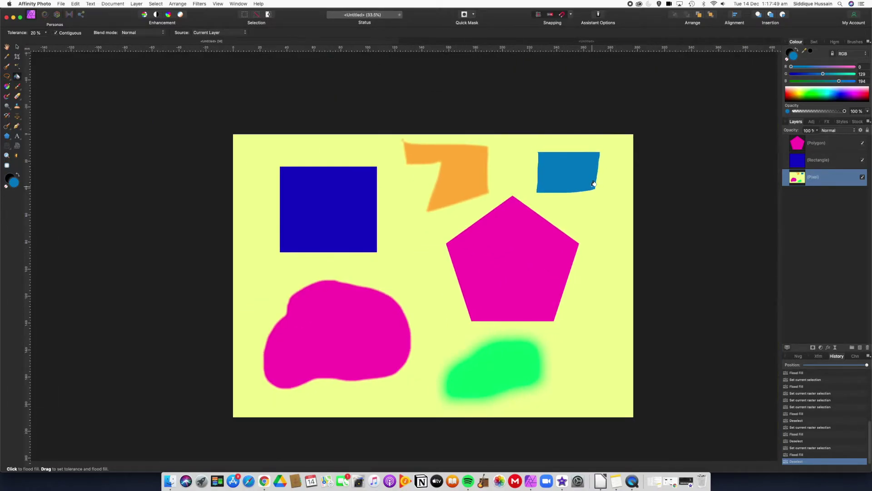
Step: In the blank untitled document, marquee-select a large rectangle
click(428, 44)
key(h)
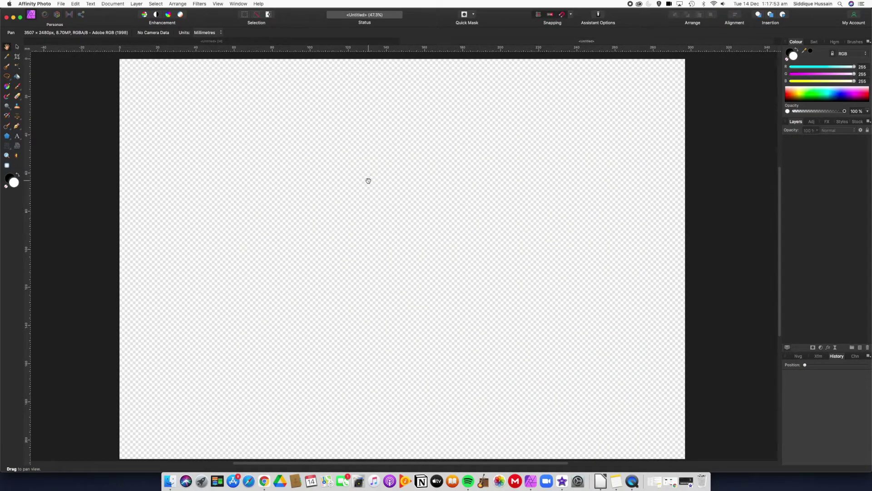
click(8, 78)
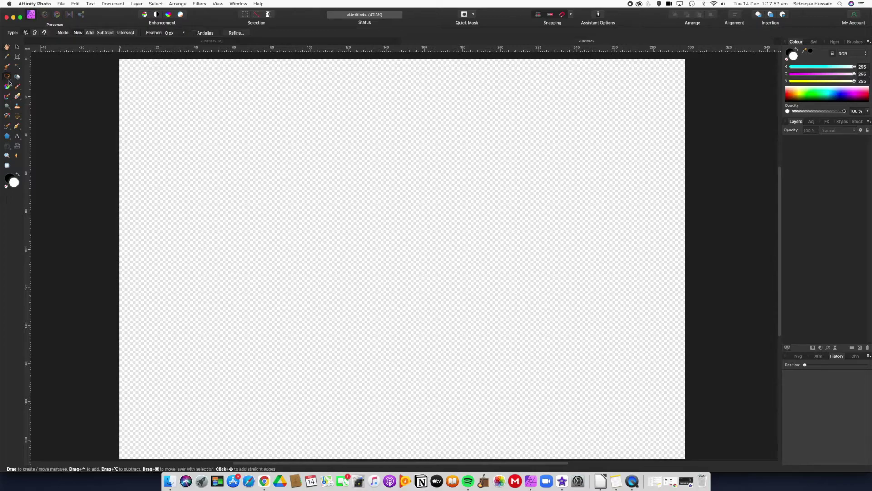
right_click(9, 82)
click(35, 80)
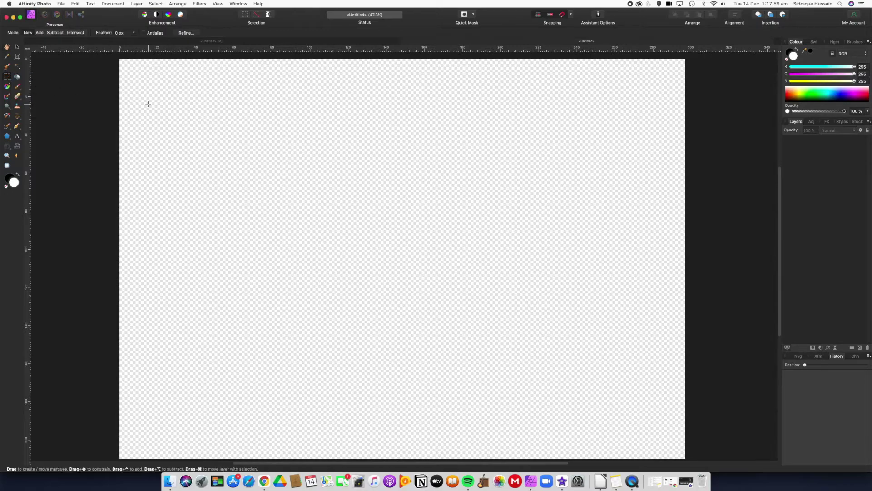
drag(218, 111, 487, 386)
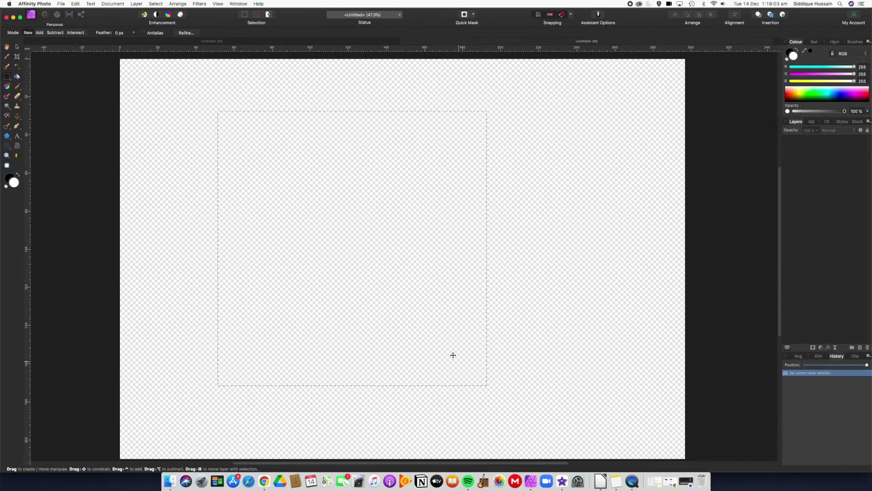
Step: Flood-fill the rectangle selection green and deselect it
click(16, 76)
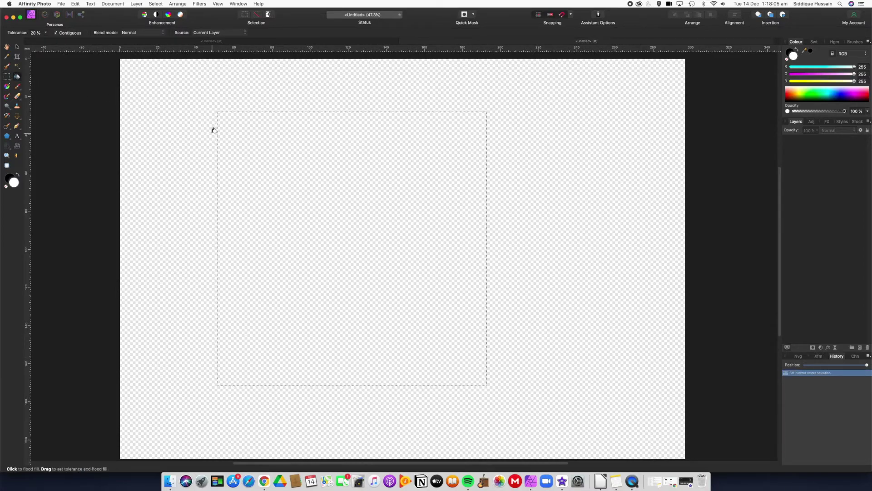
click(815, 94)
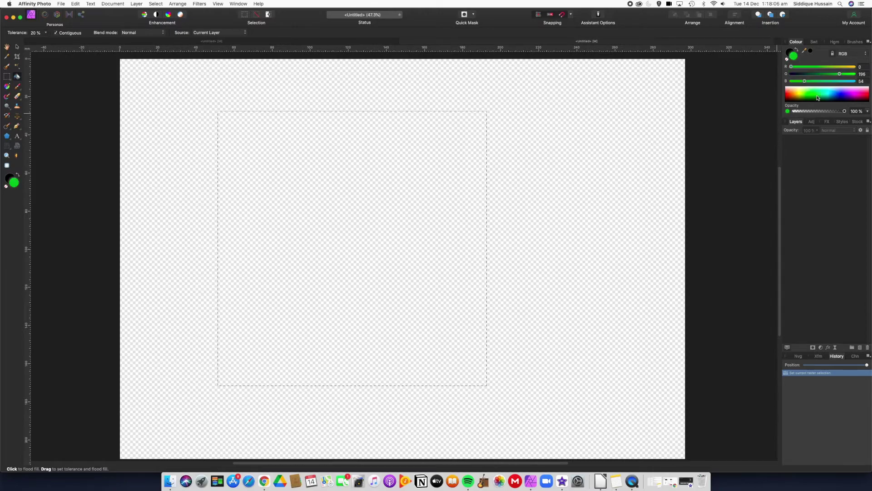
click(336, 266)
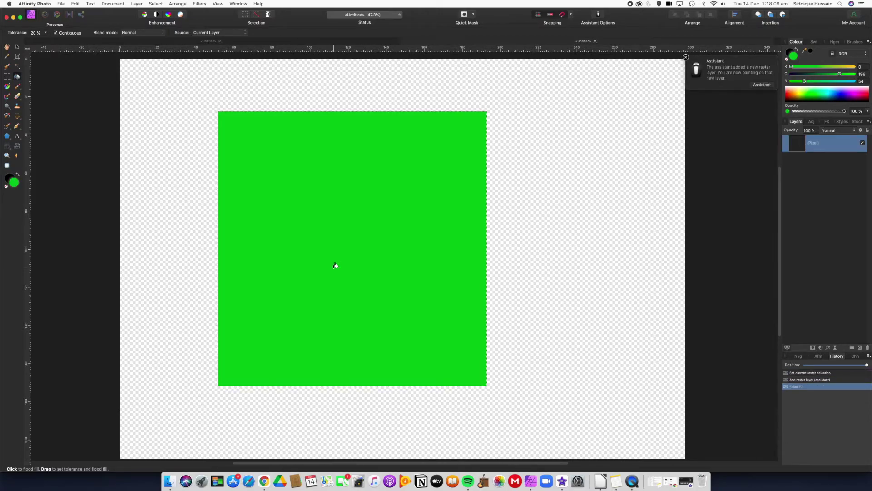
key(super+d)
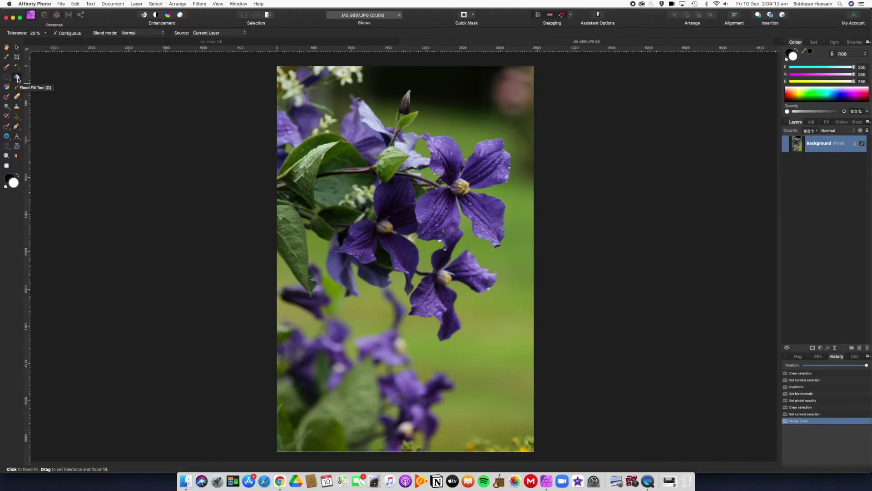
Step: Zoom the clematis photo to 43.6% and set the fill colour to pink-red (RGB 255, 58, 107)
scroll(491, 215, up, 3)
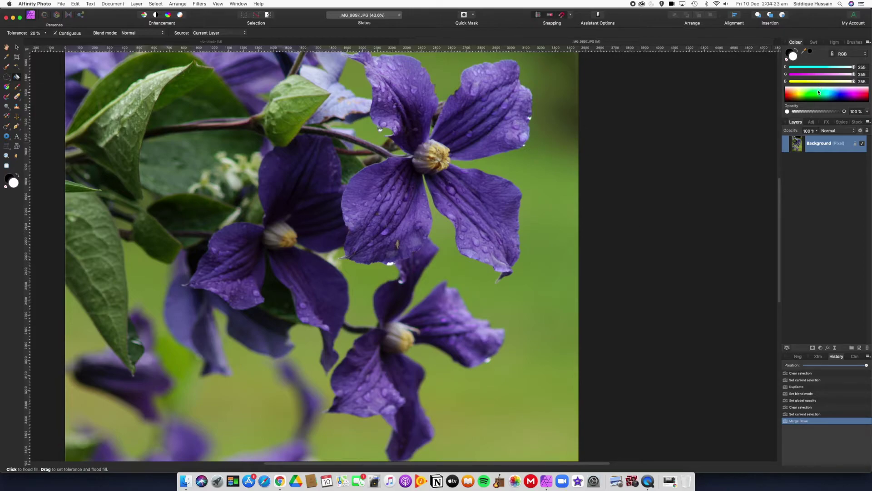
click(866, 94)
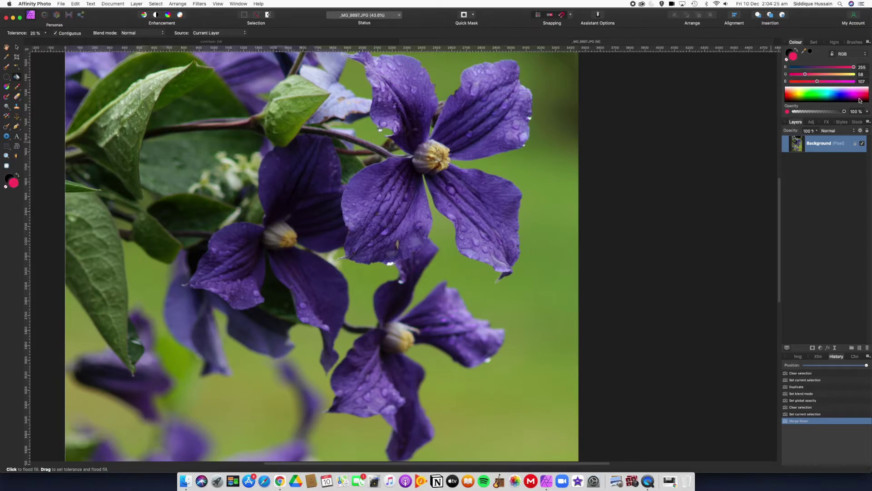
Step: Flood-fill a petal with pink-red, revert to Set blend mode, then refill the upper-right petal
click(491, 208)
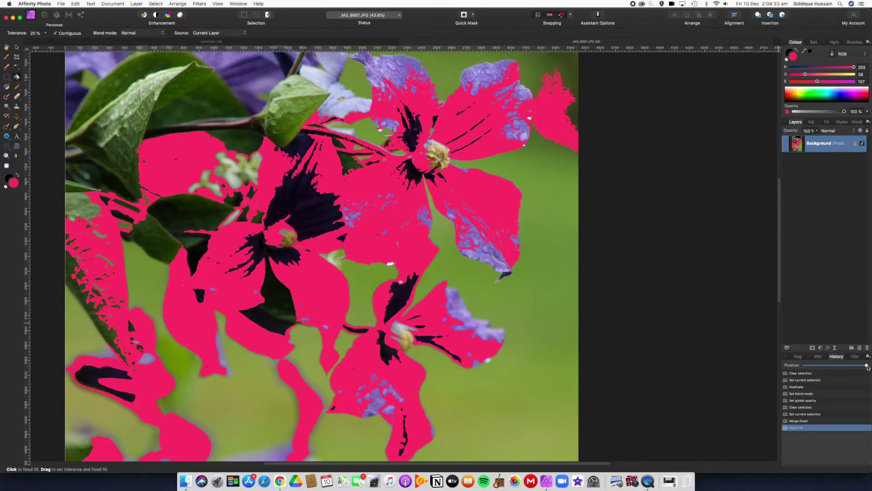
drag(867, 366, 840, 367)
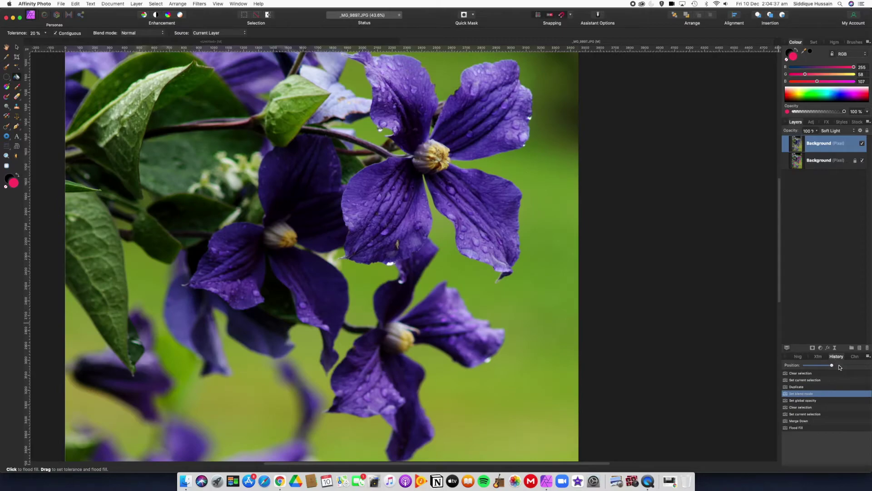
click(493, 108)
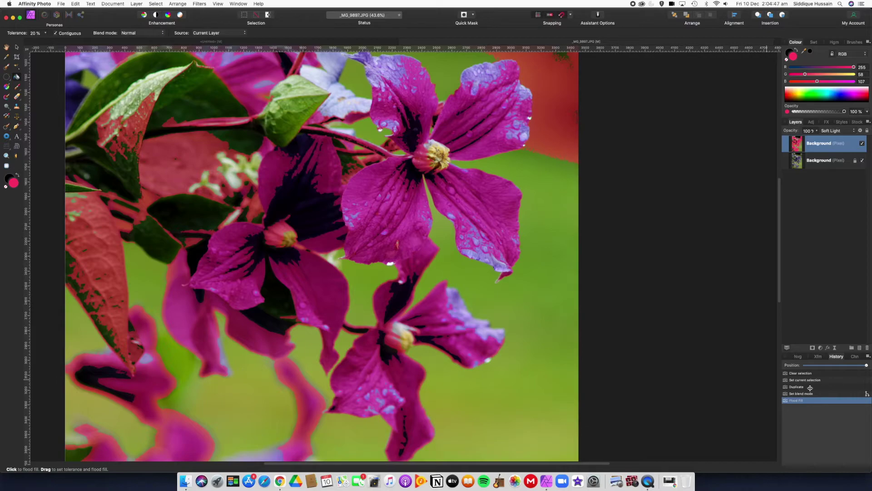
Step: Turn off Contiguous, test a non-contiguous fill and undo it, then lower Tolerance to 11%
click(797, 394)
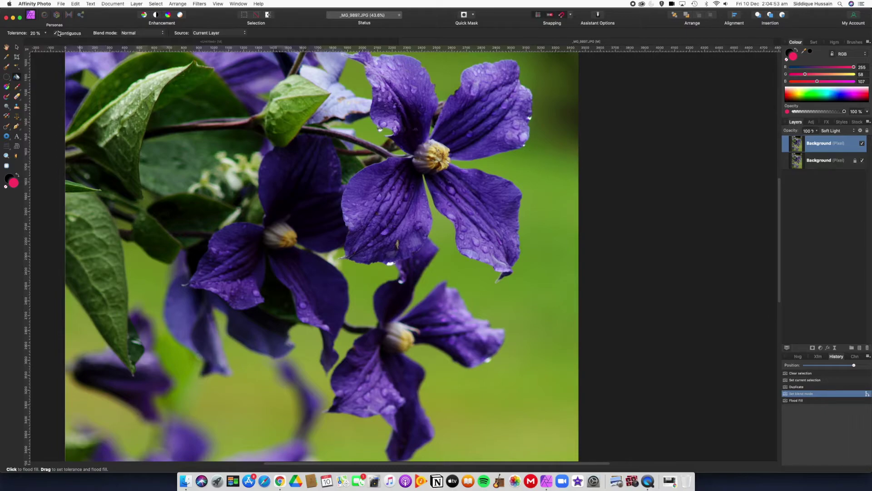
click(56, 33)
click(493, 192)
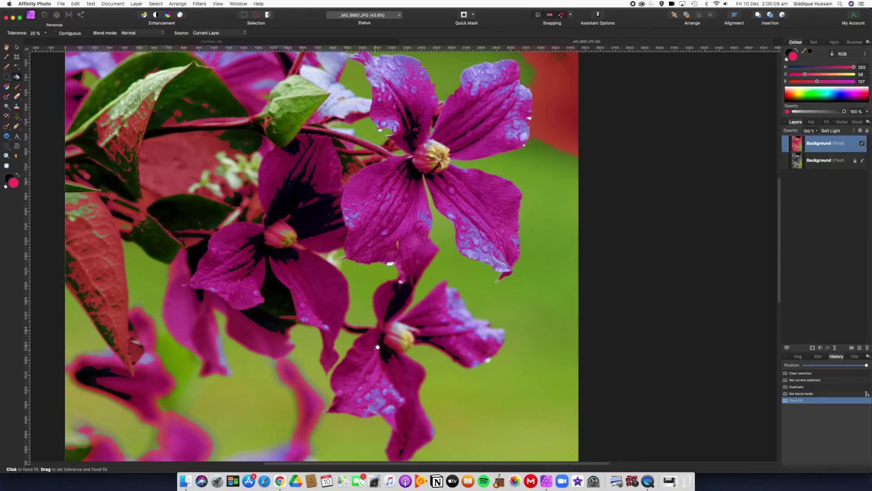
click(801, 394)
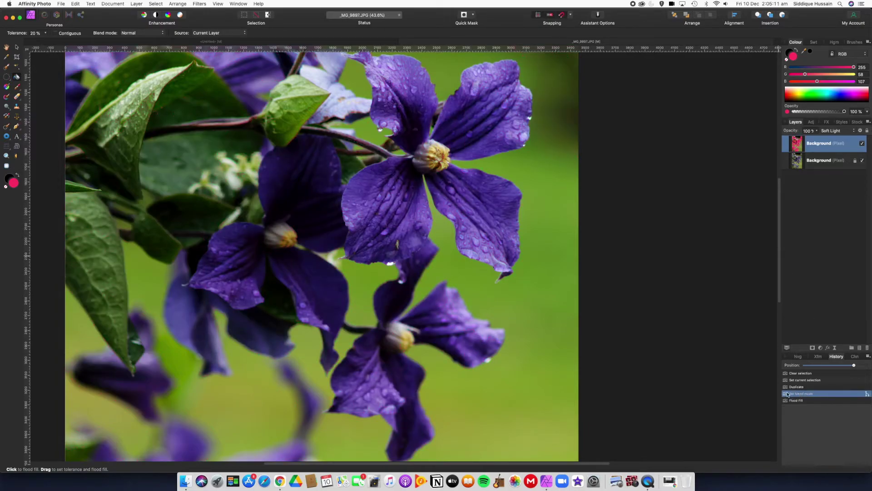
click(47, 34)
drag(45, 41, 39, 40)
Step: Trial-fill the flowers at 11% and then a higher tolerance, undoing each fill in History
click(496, 194)
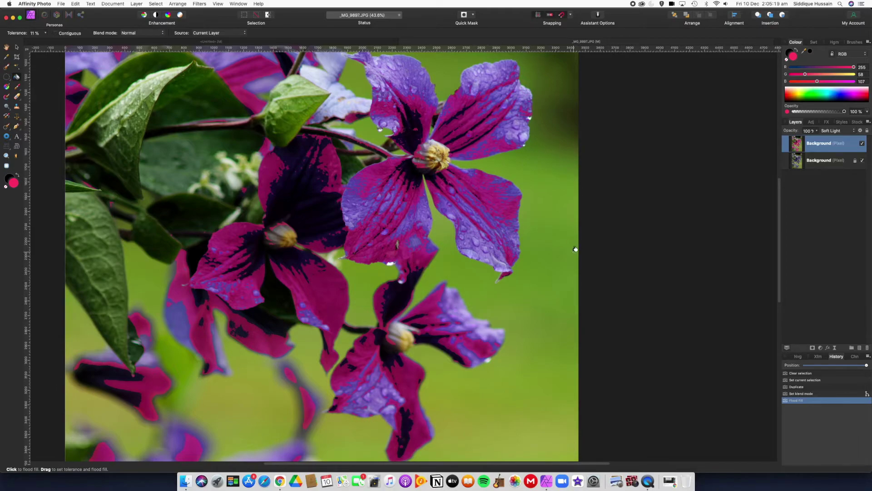
click(802, 394)
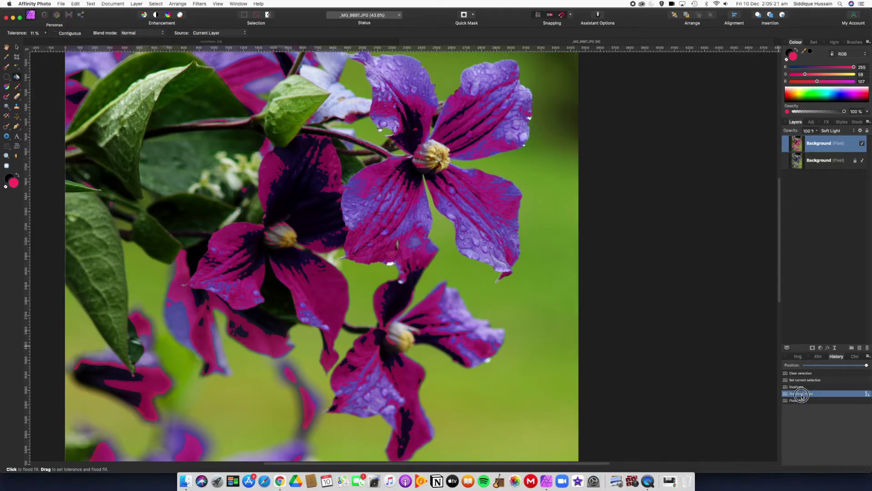
click(45, 33)
drag(46, 42, 56, 43)
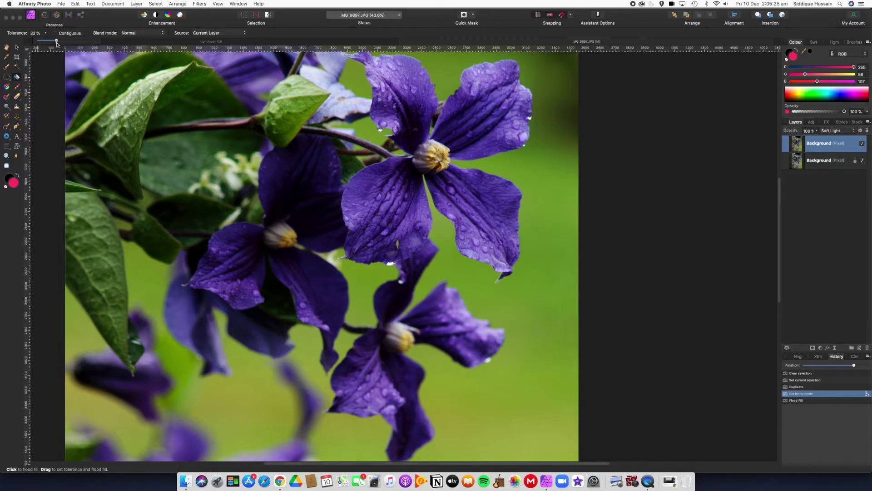
click(497, 201)
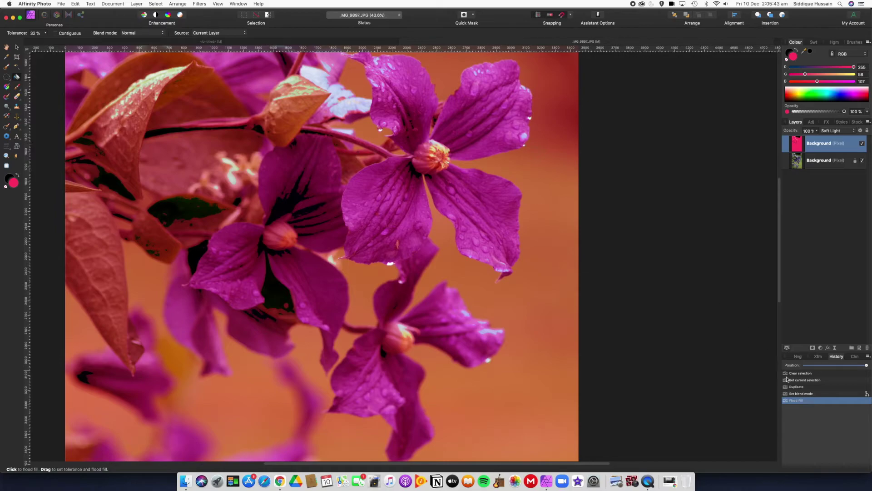
click(801, 394)
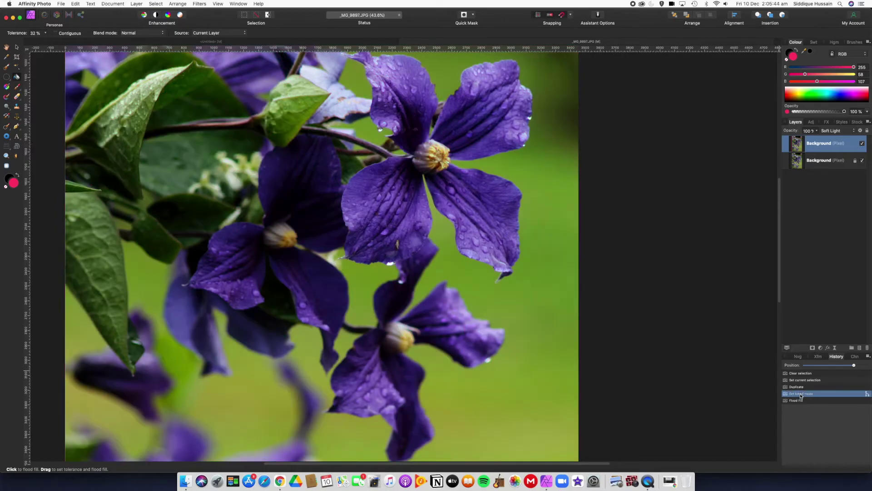
click(8, 81)
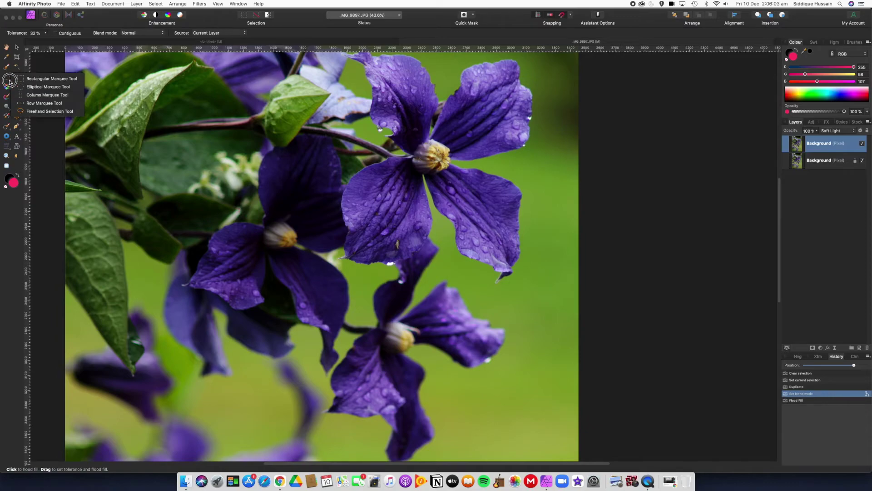
Step: Select the lower-right petal of the big flower with the Selection Brush
click(32, 112)
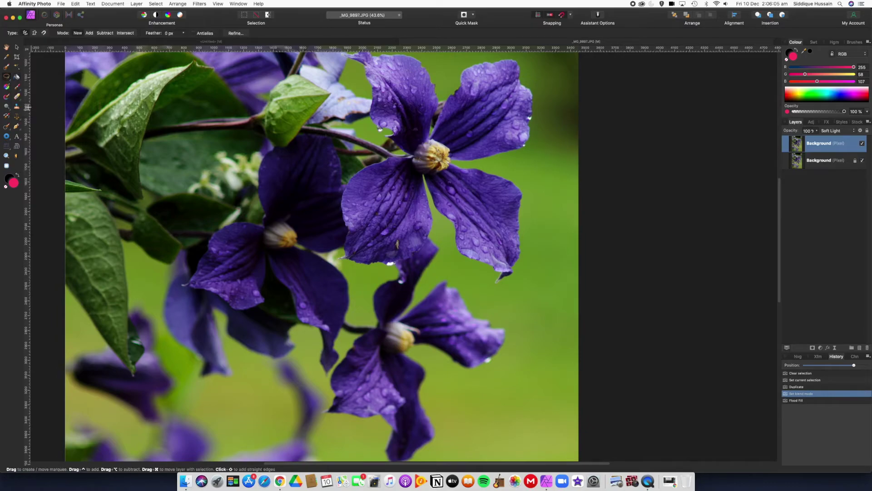
click(7, 69)
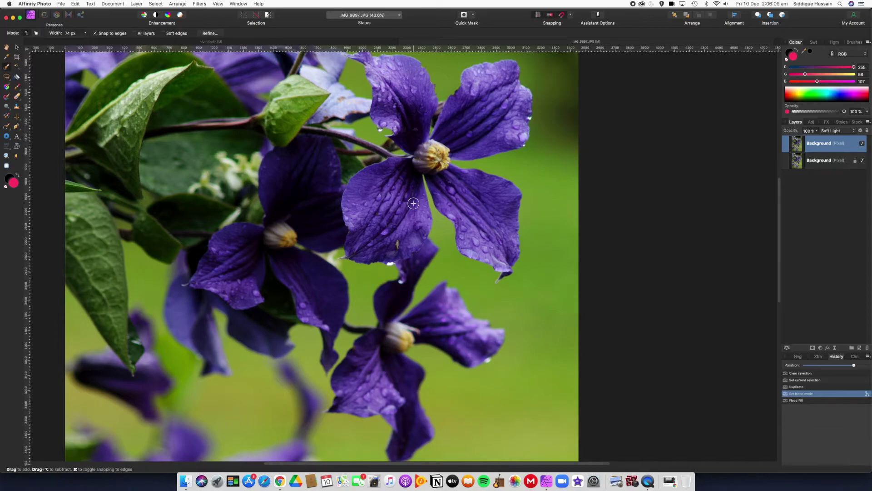
mouse_move(481, 205)
mouse_down()
mouse_move(489, 212)
mouse_move(465, 207)
mouse_up()
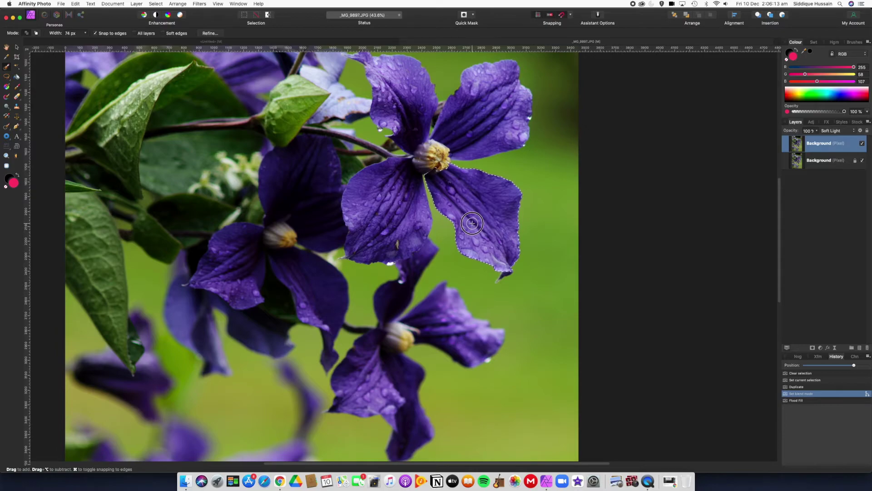
drag(481, 231, 499, 241)
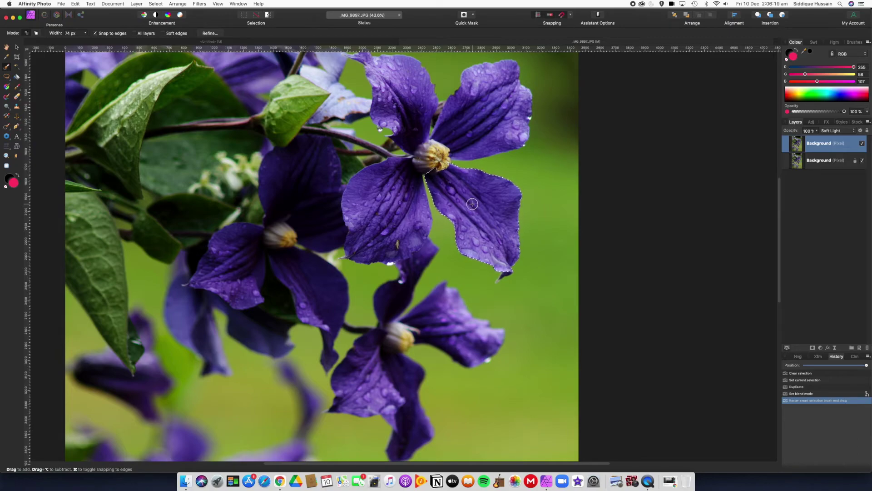
Step: Flood-fill the selected petal with green, then deselect it
click(17, 77)
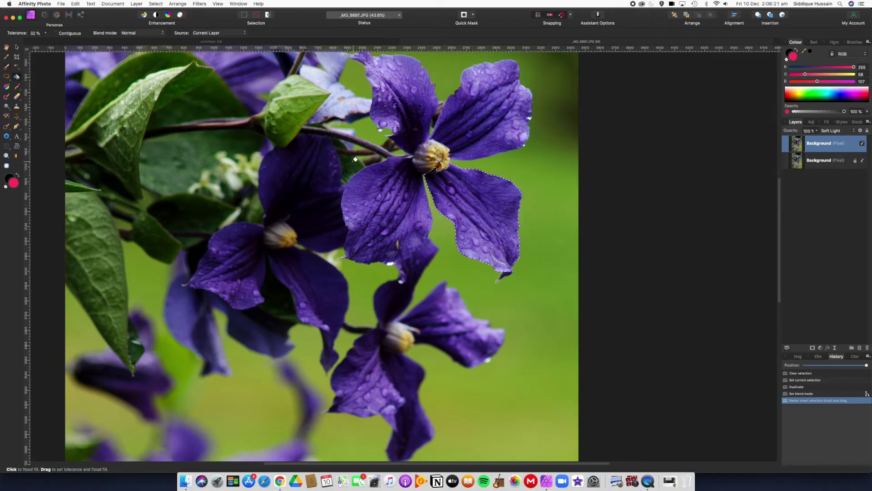
click(823, 100)
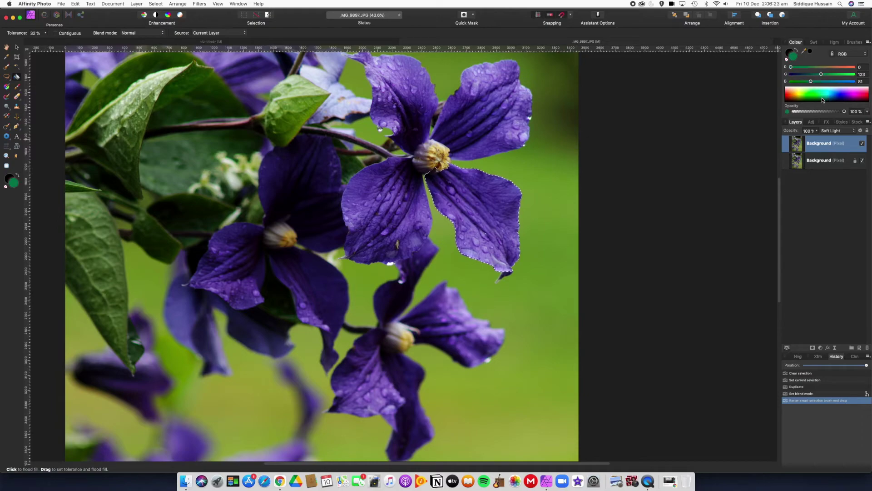
click(492, 210)
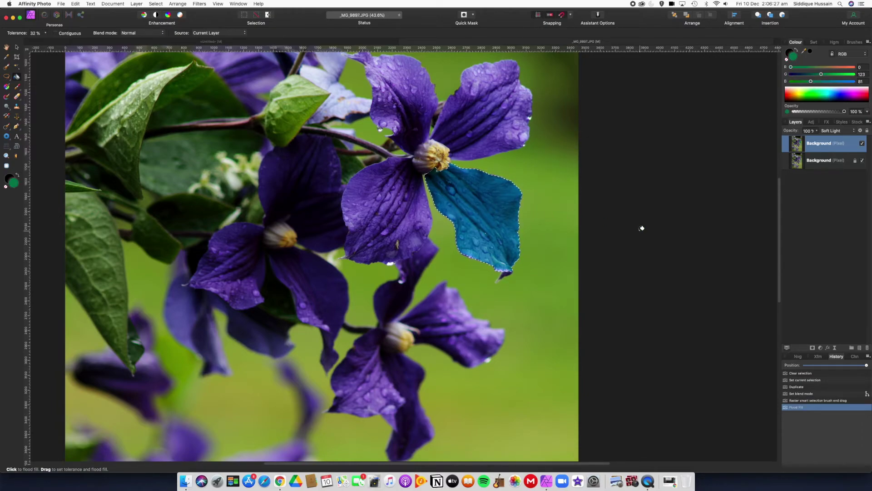
key(ctrl+d)
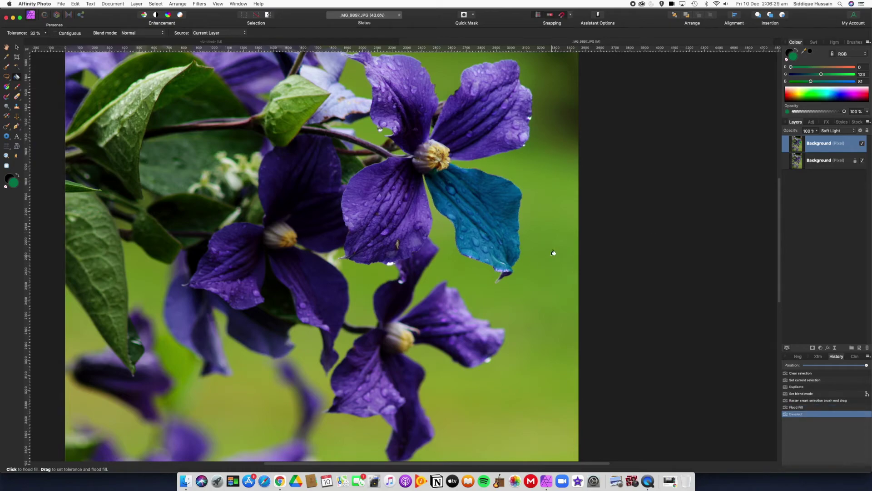
Step: Undo the deselect and step History back to remove the petal fill
scroll(496, 252, up, 5)
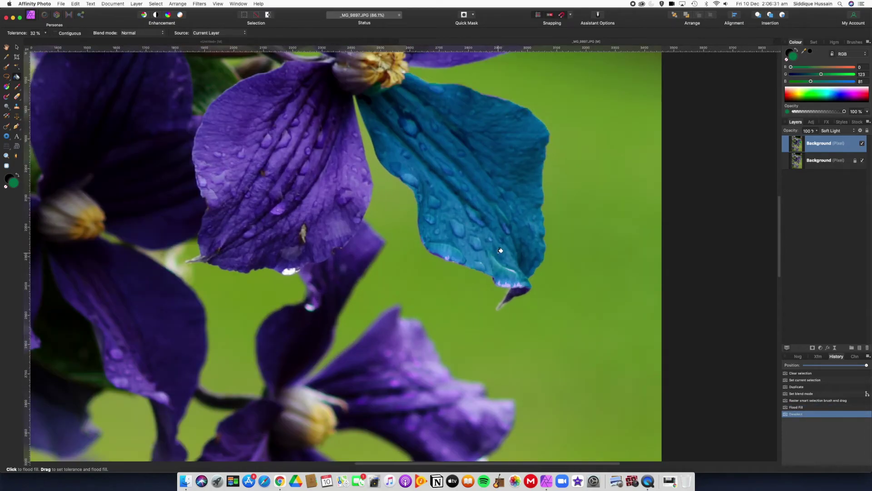
scroll(503, 178, down, 10)
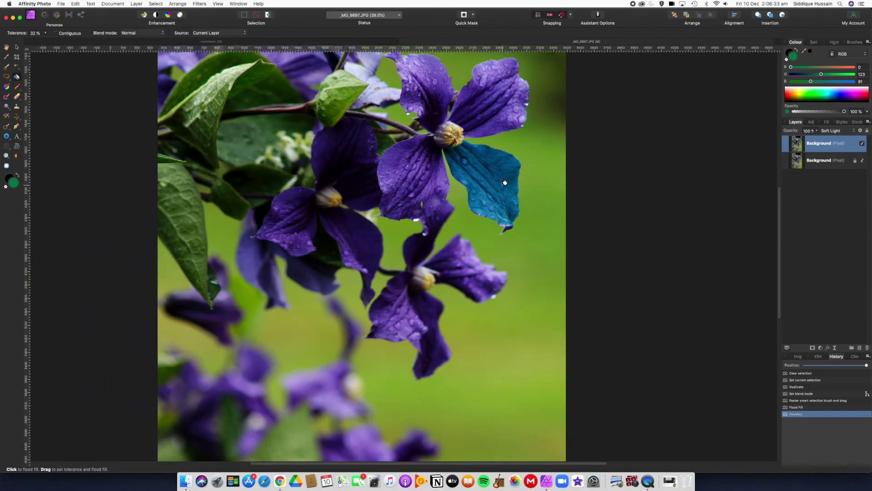
scroll(505, 181, down, 1)
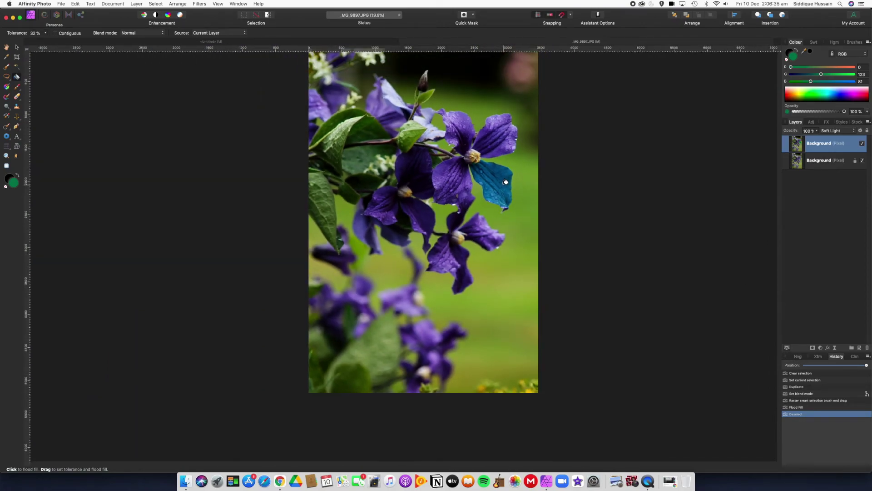
scroll(506, 181, up, 1)
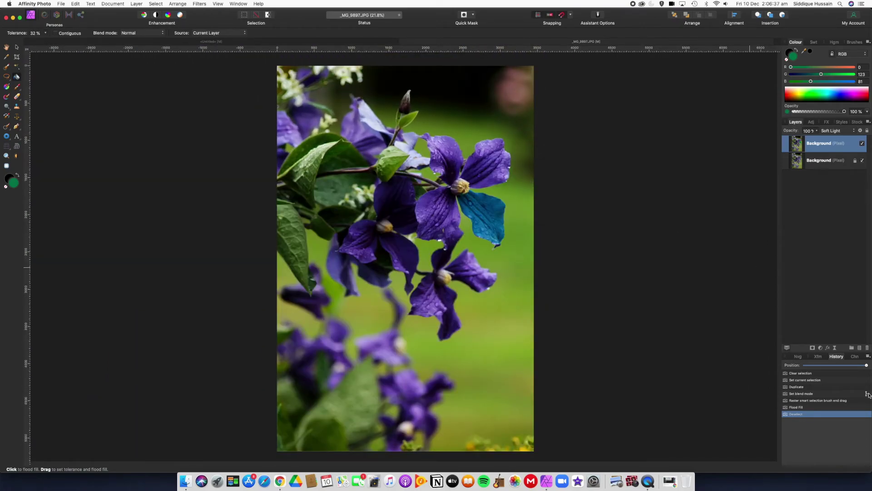
key(super+z)
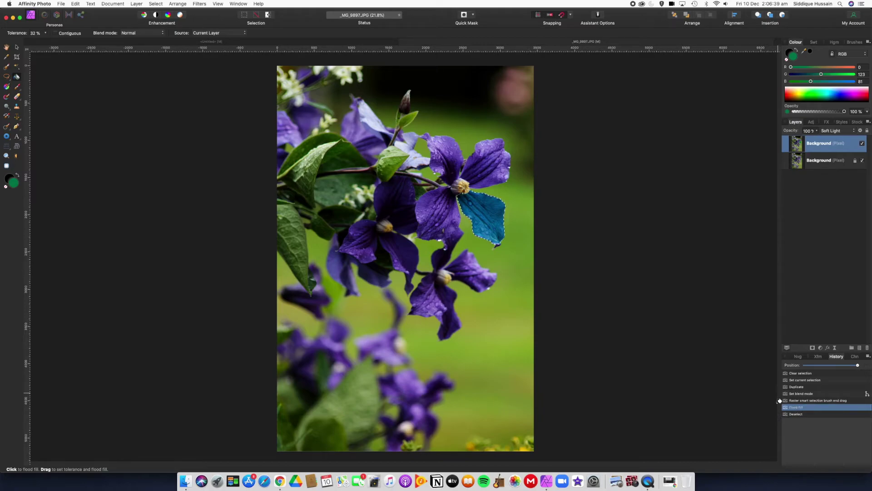
click(798, 401)
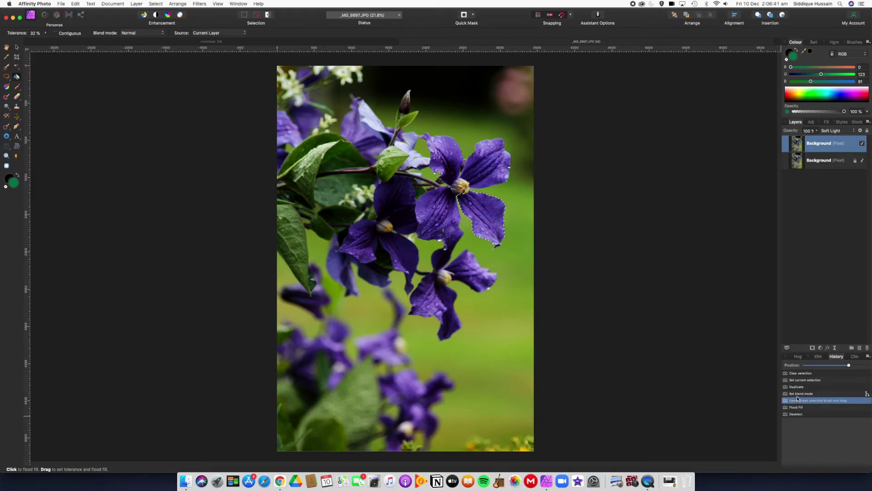
click(799, 394)
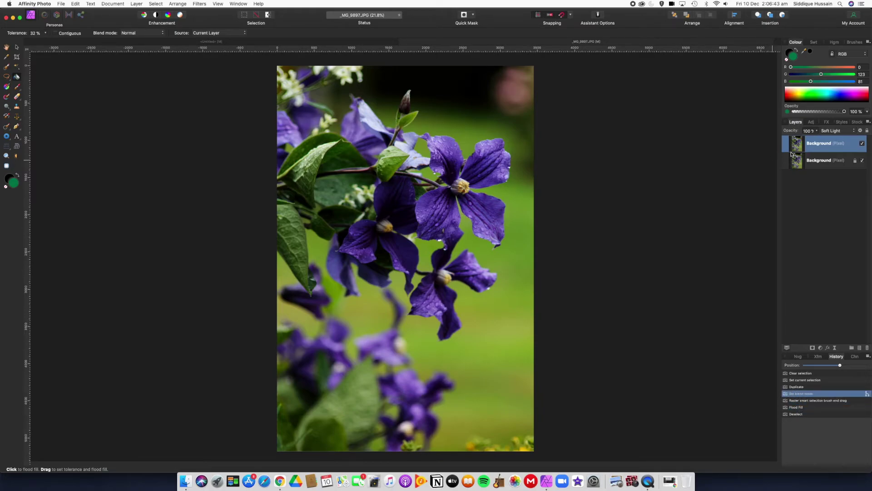
Step: Merge the soft-light duplicate down into Background and add a Default HSL adjustment
right_click(816, 146)
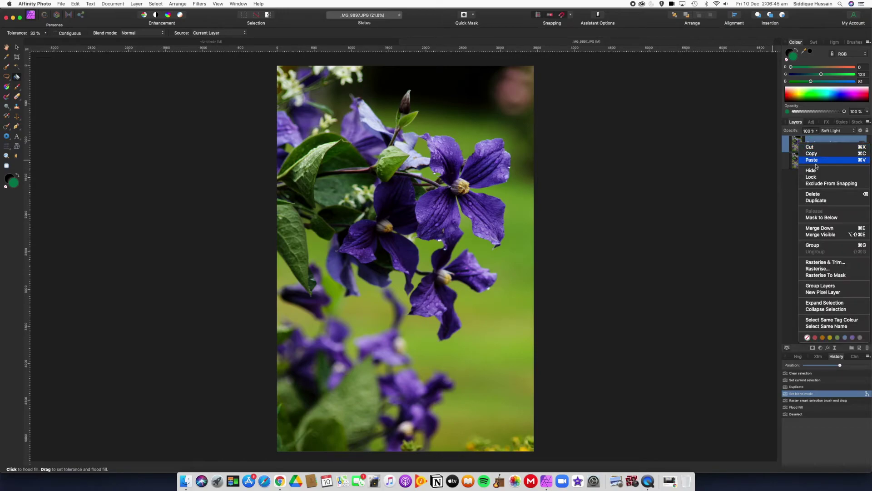
click(819, 228)
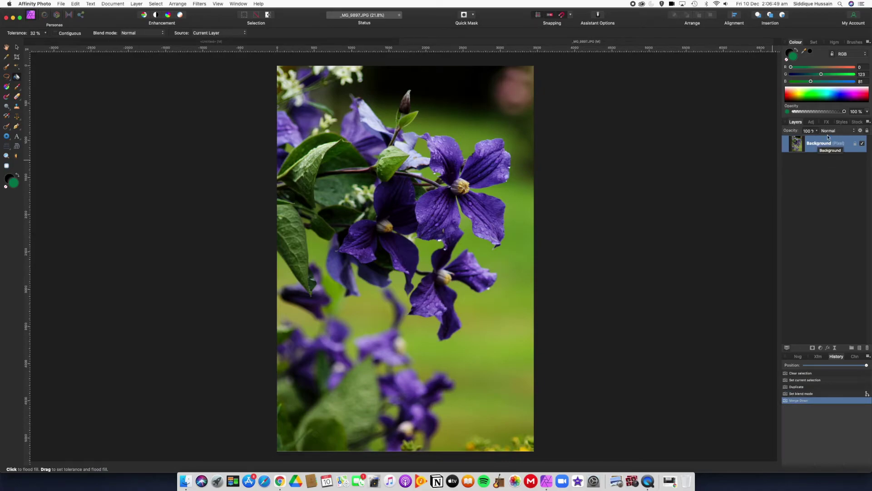
click(815, 123)
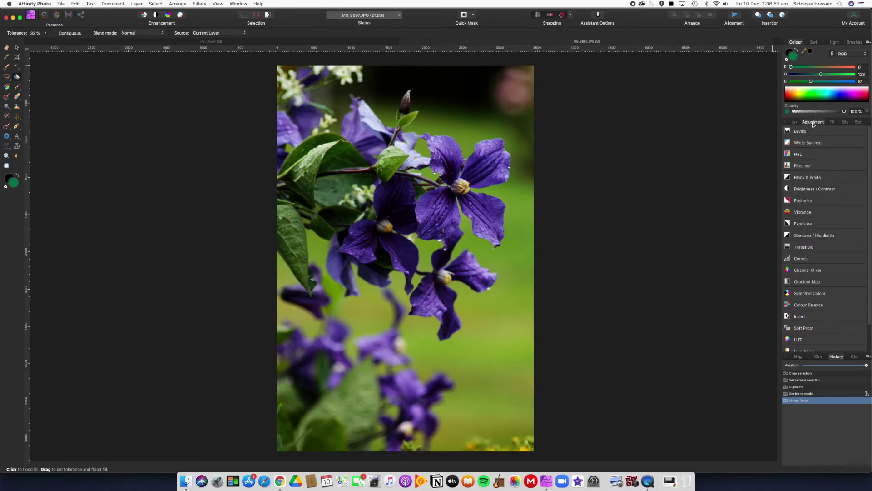
click(798, 154)
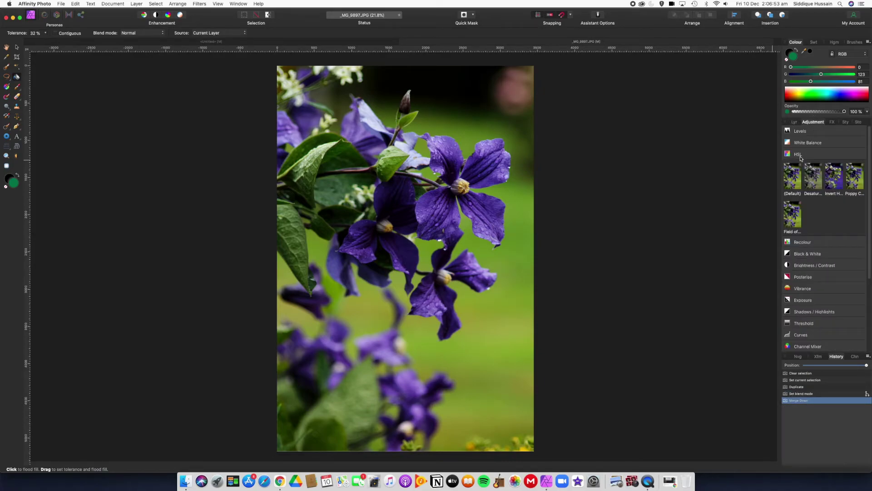
click(793, 176)
drag(685, 153, 611, 75)
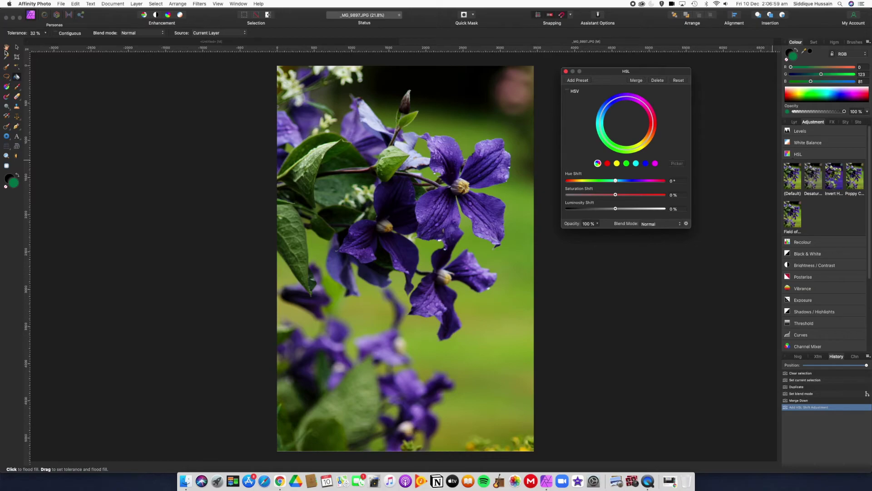
Step: Target the blue range in HSL and sample a purple petal with the Picker
click(18, 48)
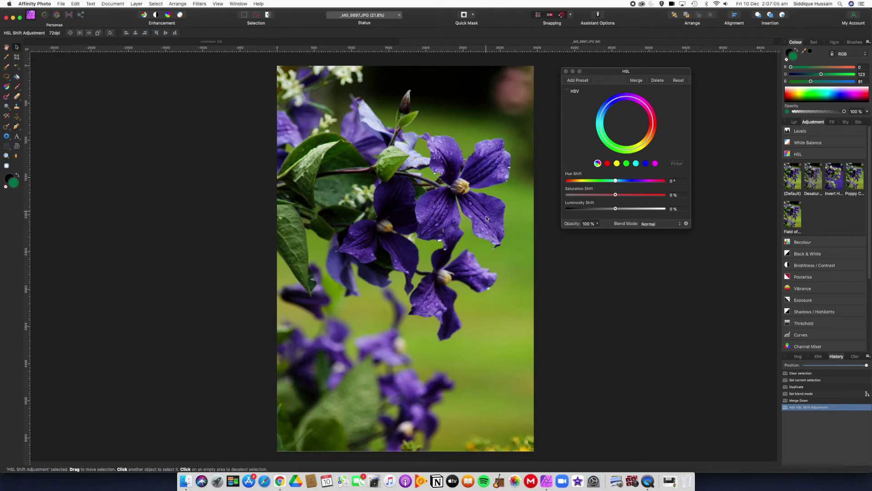
click(645, 163)
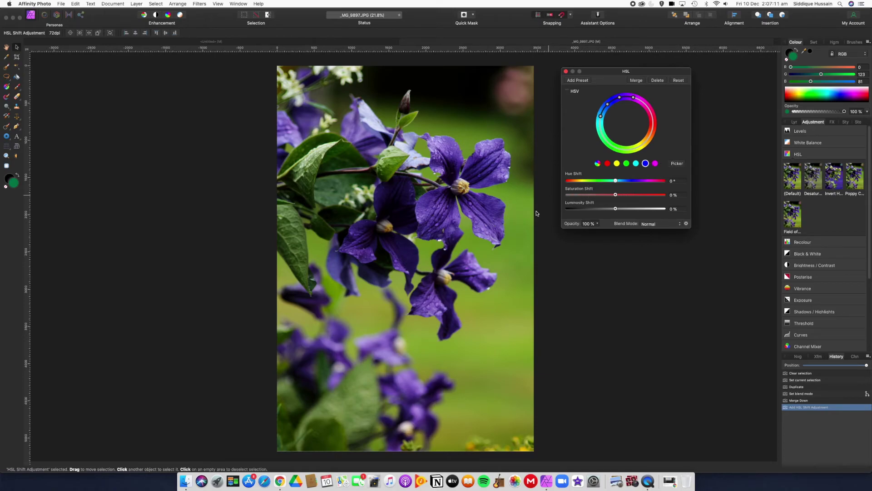
click(678, 164)
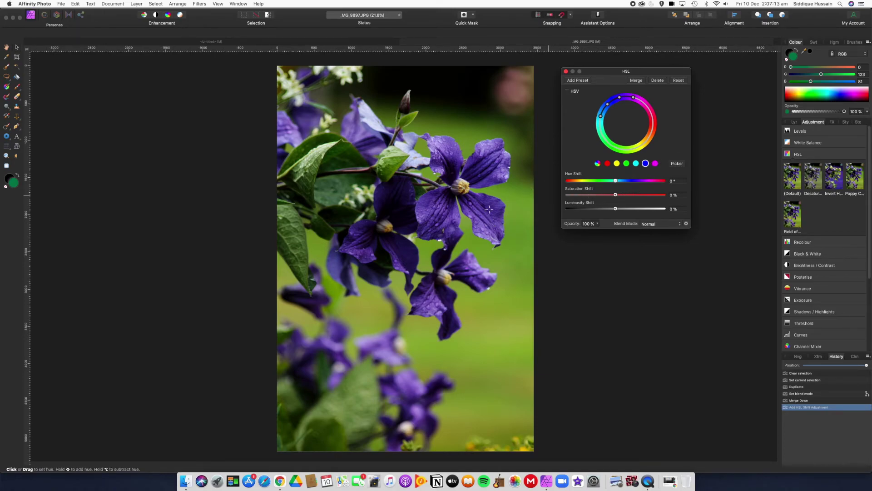
scroll(491, 208, up, 5)
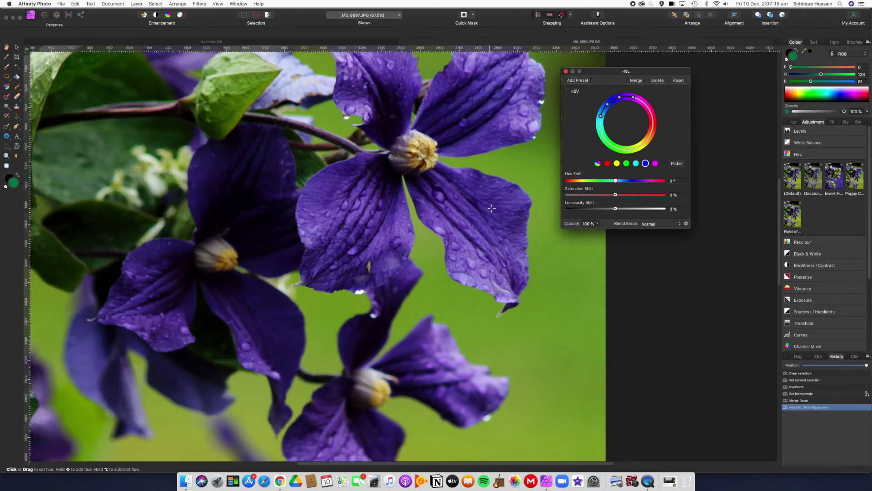
click(491, 208)
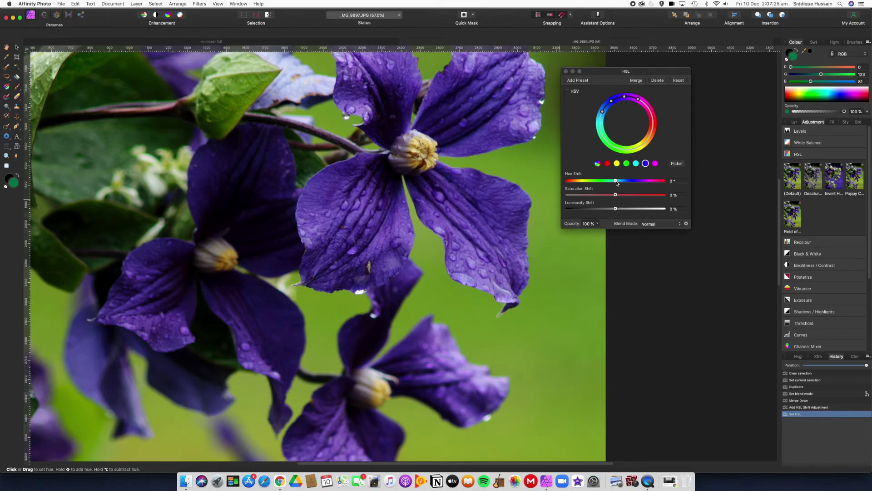
Step: Set HSL hue shift 51.2°, saturation 6% and luminosity 25%, then close the dialog
drag(616, 181, 627, 181)
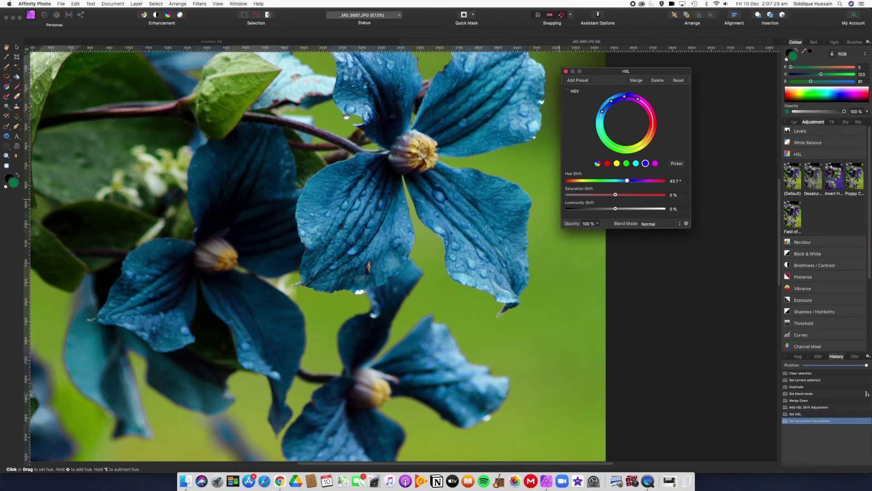
scroll(434, 247, down, 3)
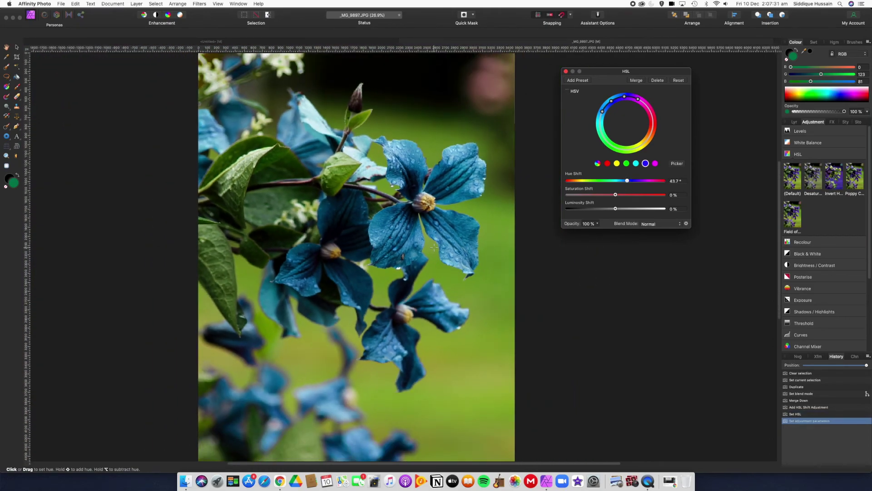
scroll(434, 247, down, 1)
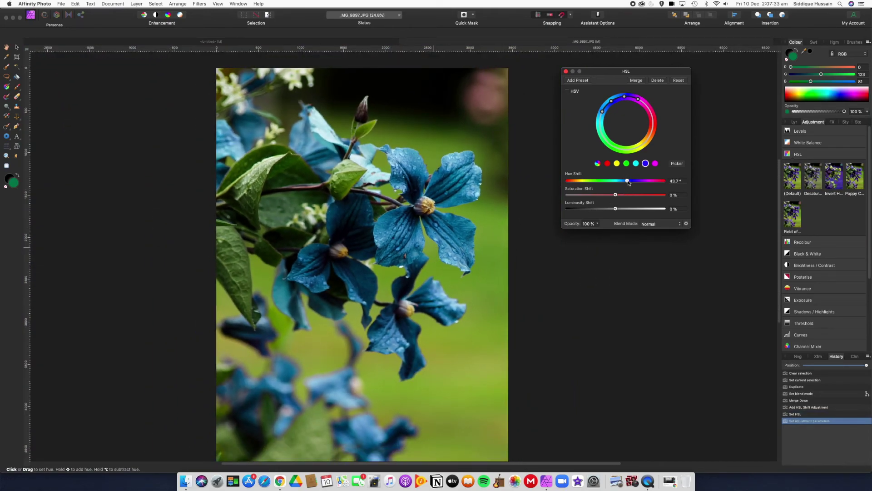
drag(627, 181, 629, 181)
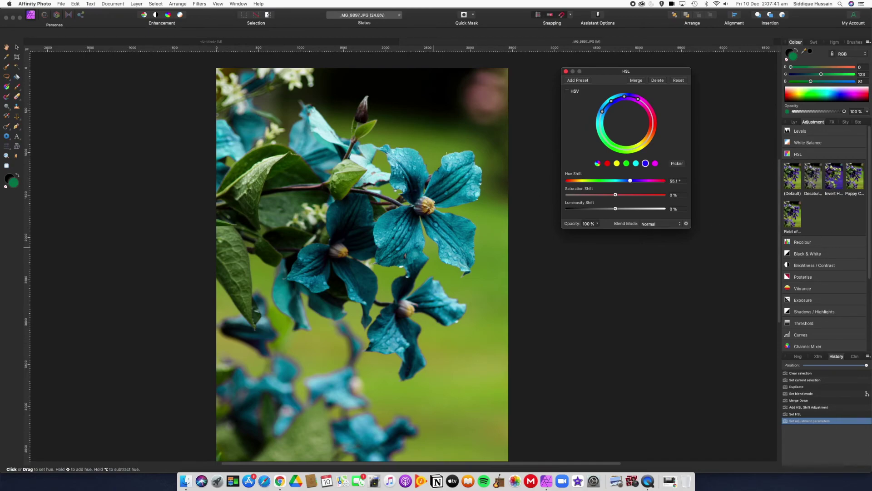
scroll(447, 154, up, 10)
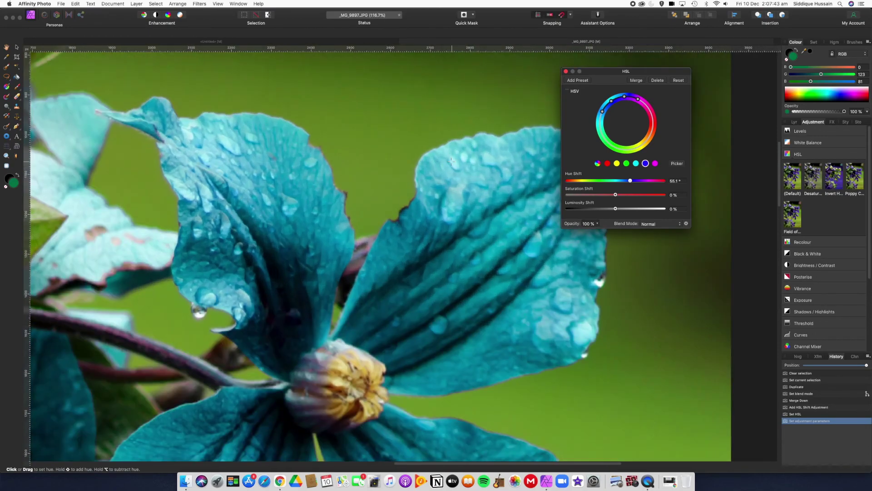
scroll(451, 161, down, 12)
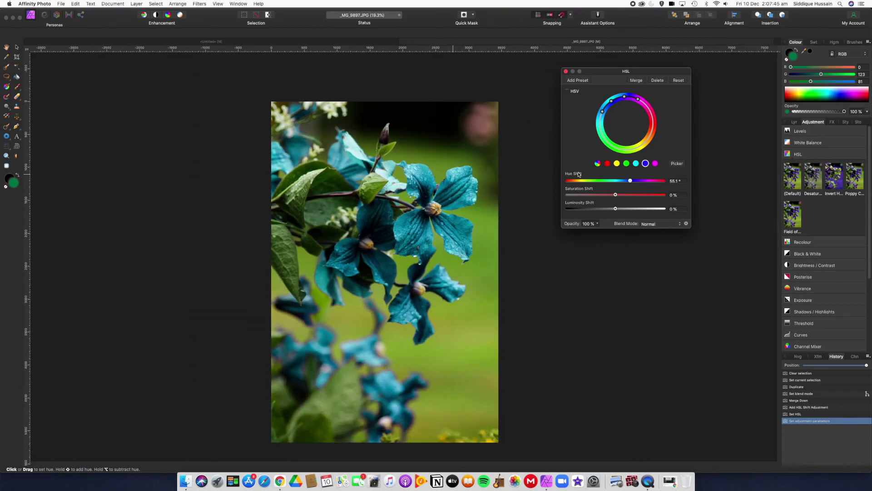
drag(631, 181, 641, 184)
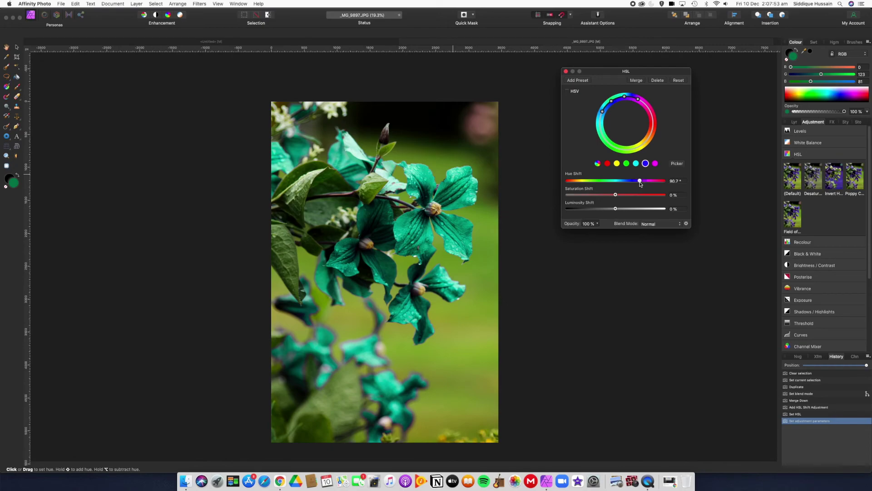
mouse_move(640, 182)
mouse_down()
mouse_move(618, 195)
mouse_move(616, 210)
mouse_move(627, 209)
mouse_move(606, 209)
mouse_move(627, 212)
mouse_move(635, 181)
mouse_move(653, 183)
mouse_move(629, 183)
mouse_up()
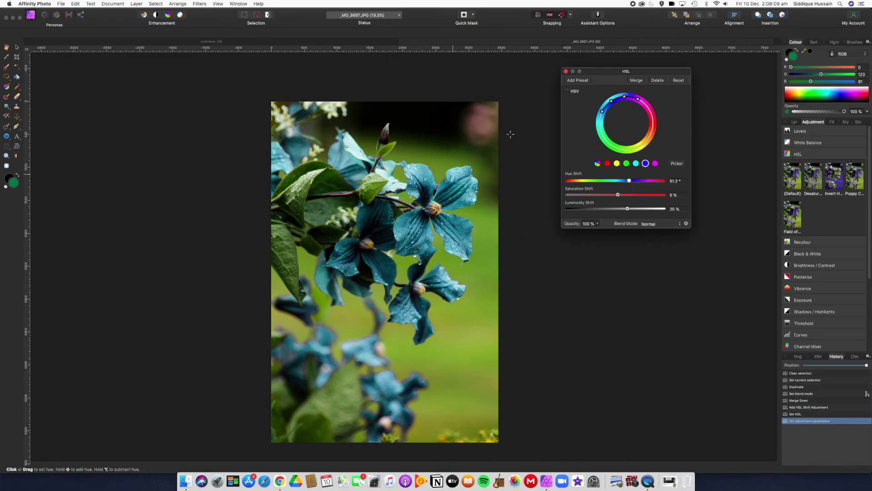
click(567, 72)
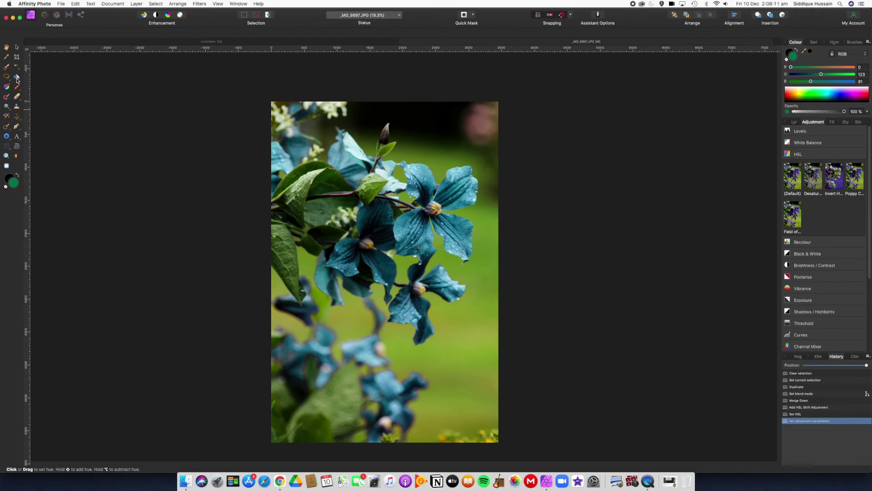
Step: Switch to the <Untitled> document with the magenta canvas and coloured shapes
click(123, 42)
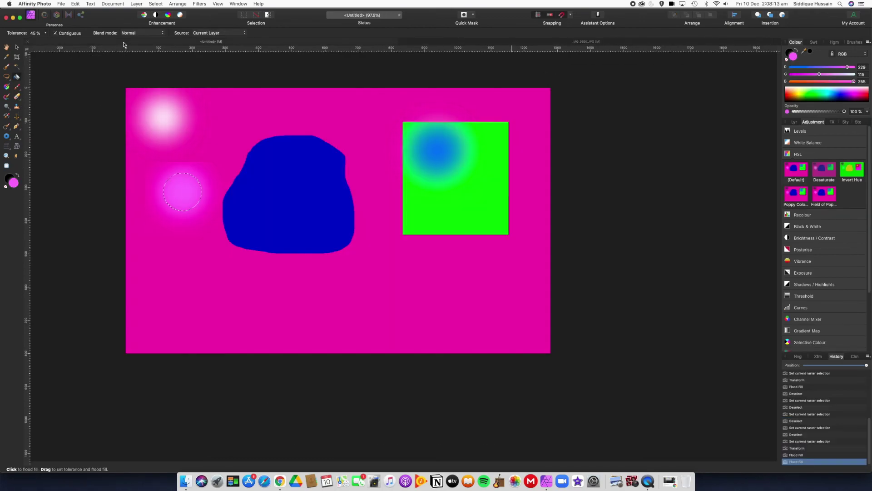